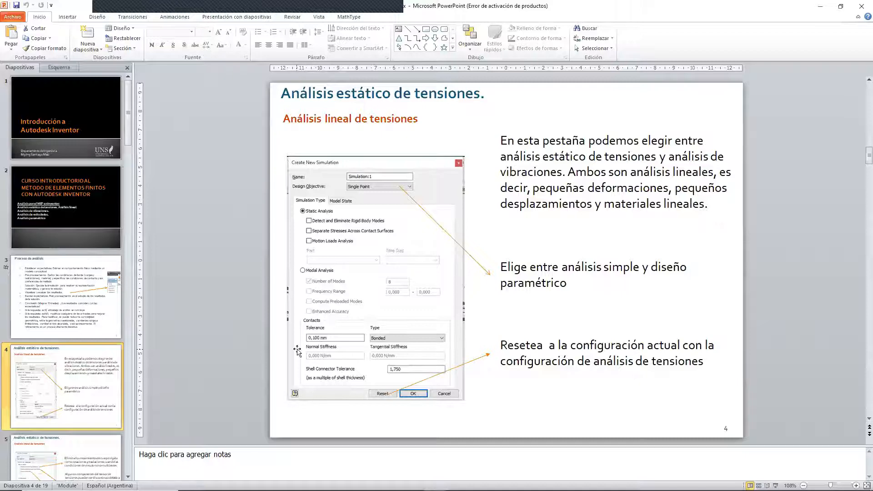
- Switch to Autodesk Inventor and start a new study for the plate in the Stress Analysis environment
key("alt+Tab")
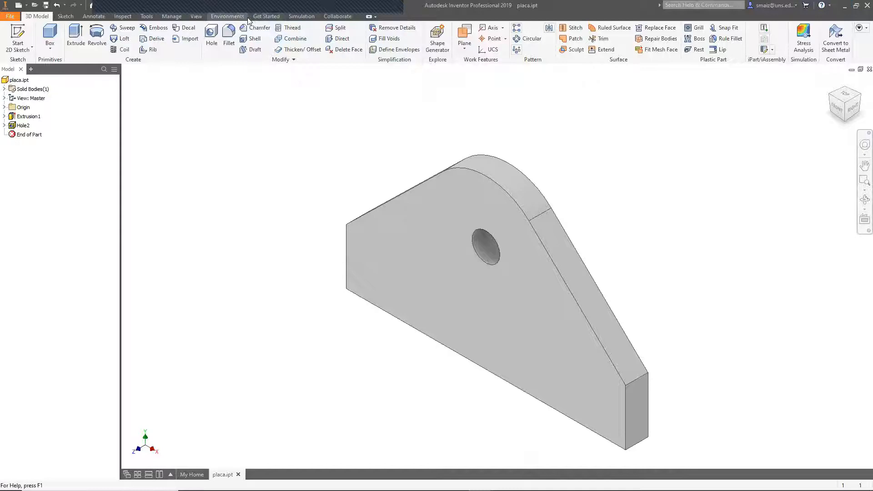
left_click(241, 18)
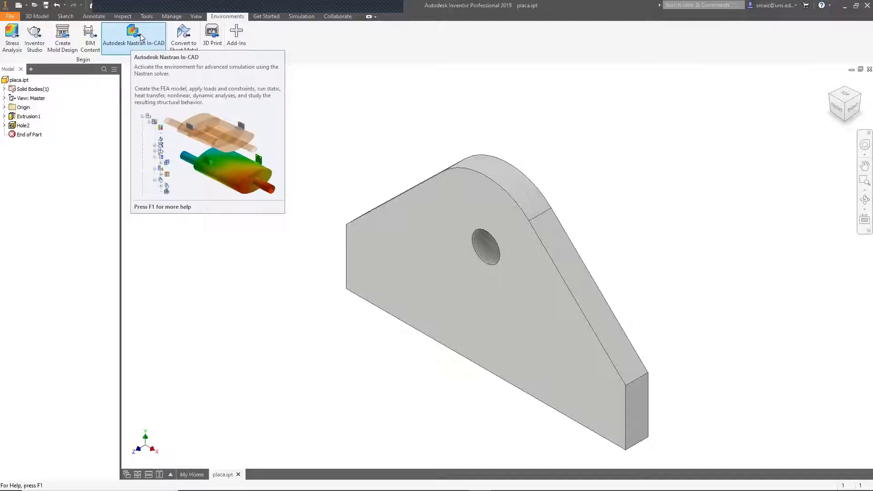
left_click(12, 36)
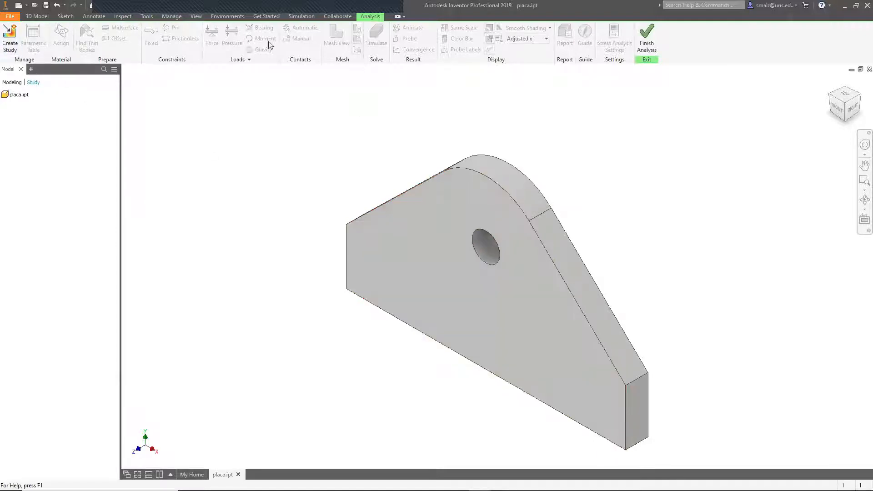
left_click(5, 40)
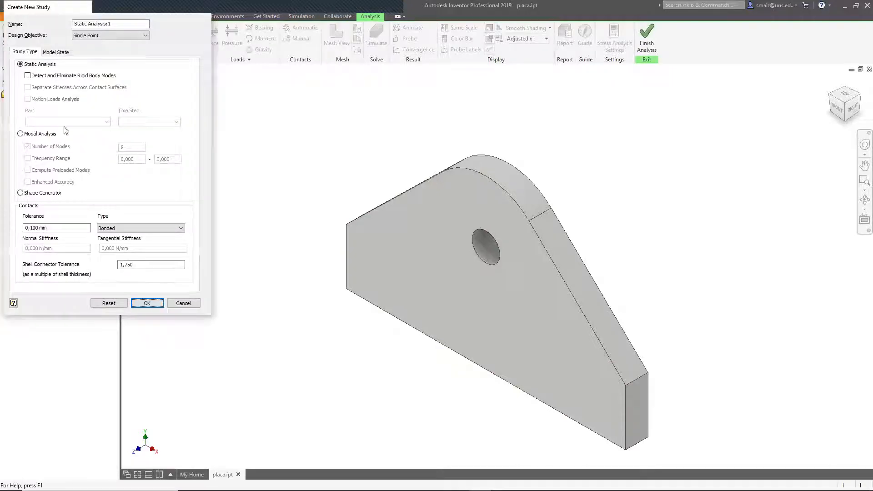
left_click_drag(93, 12, 207, 61)
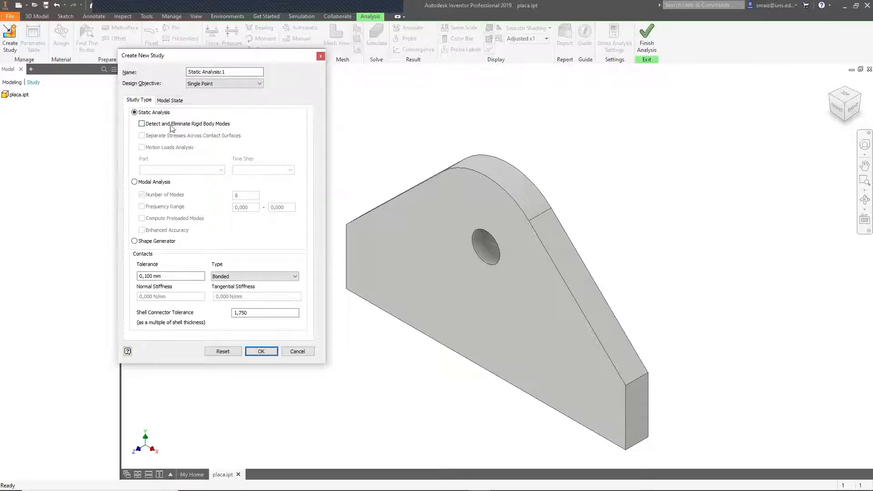
- Set the new study to Static Analysis with Detect and Eliminate Rigid Body Modes enabled
left_click(142, 124)
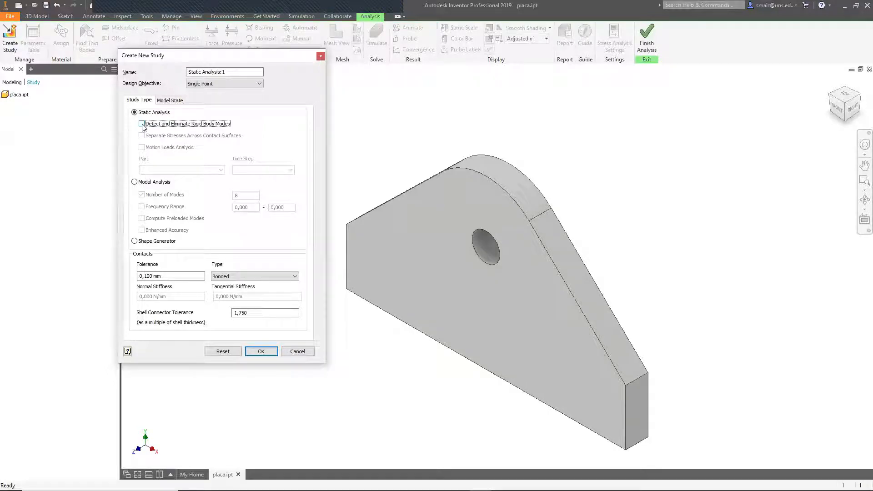
left_click(134, 182)
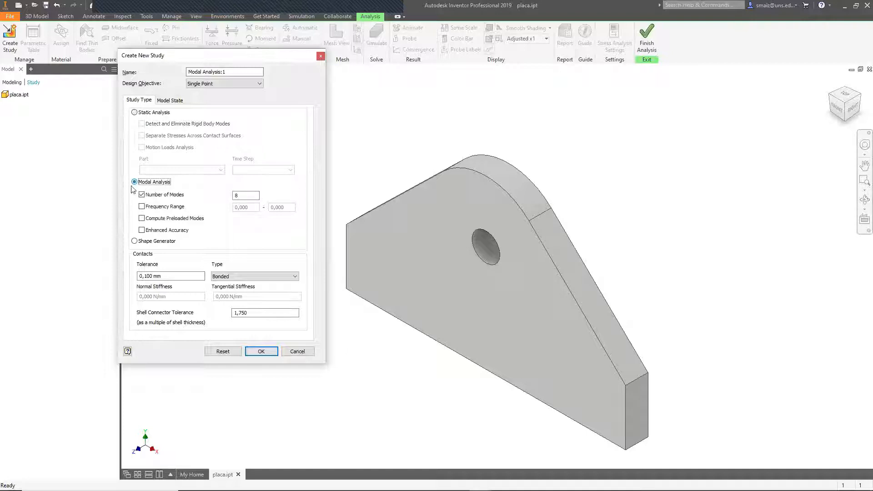
left_click(135, 112)
left_click(142, 124)
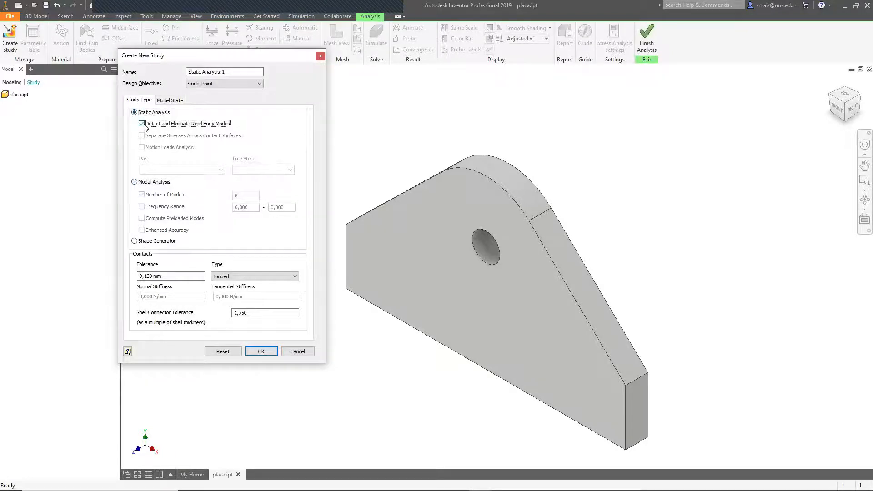
key("alt+Tab")
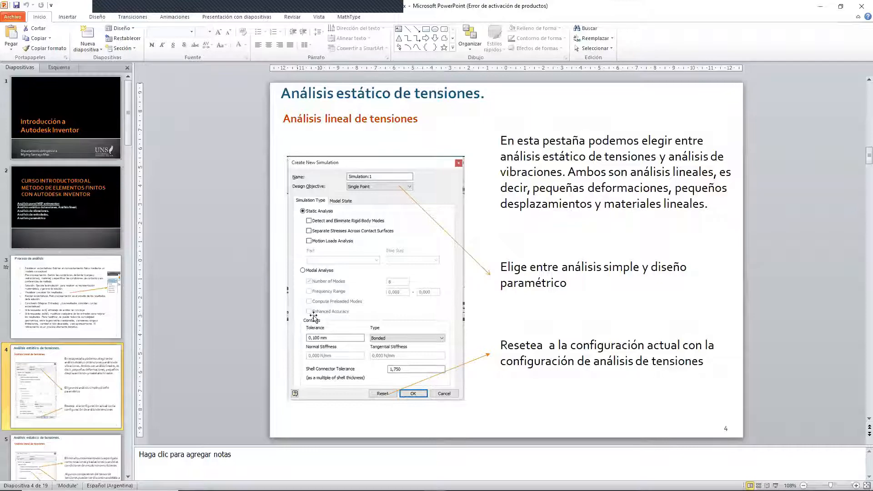
key("alt+Tab")
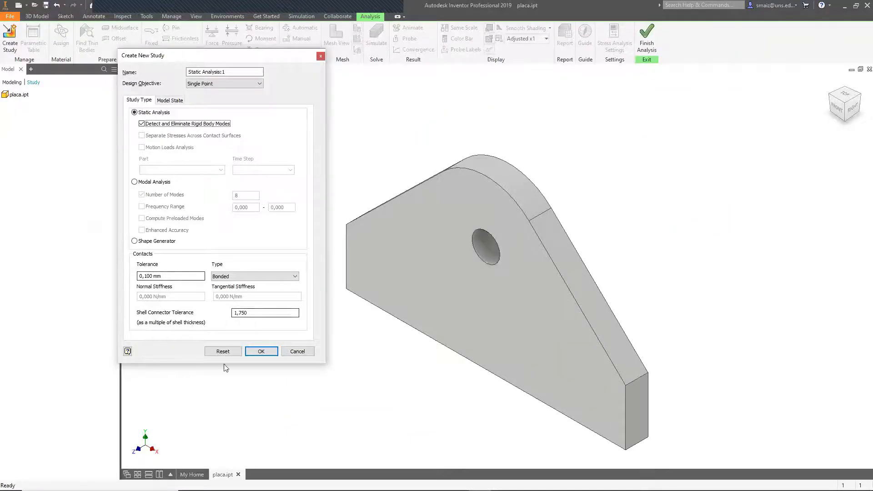
key("alt+Tab")
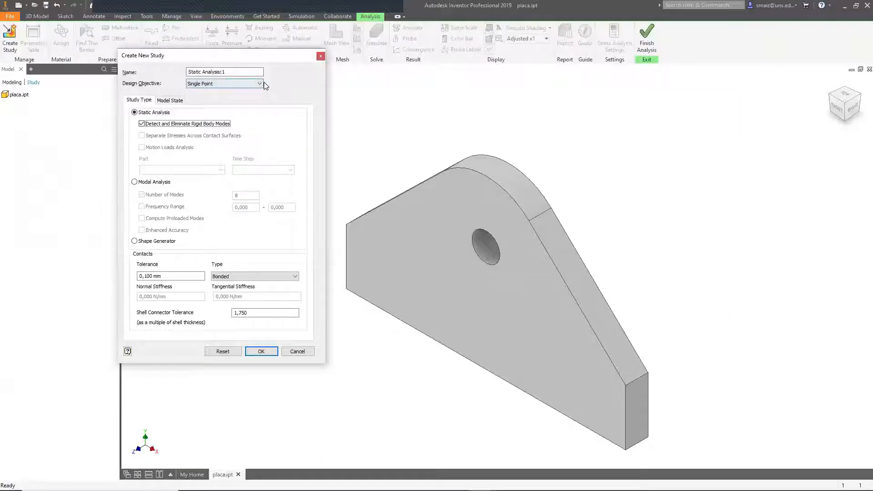
- Set the study's design objective to Parametric Dimension, then switch to the PowerPoint slide about linear stress analysis
left_click(262, 83)
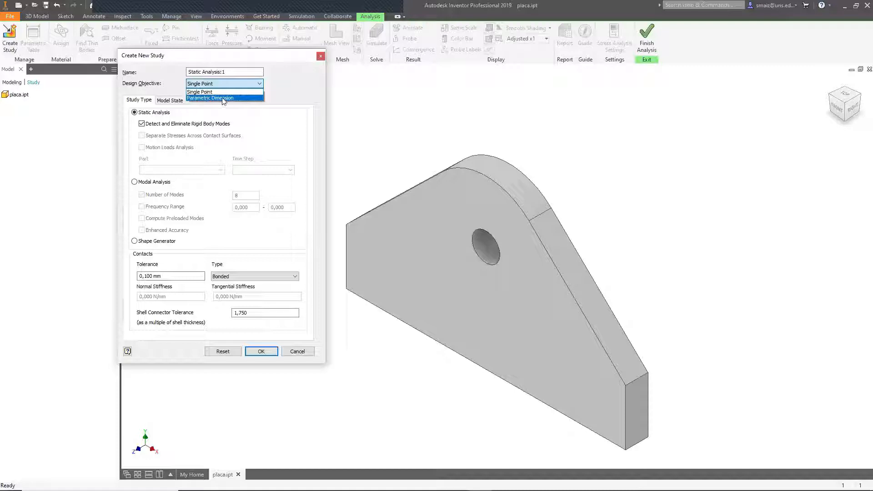
left_click(287, 102)
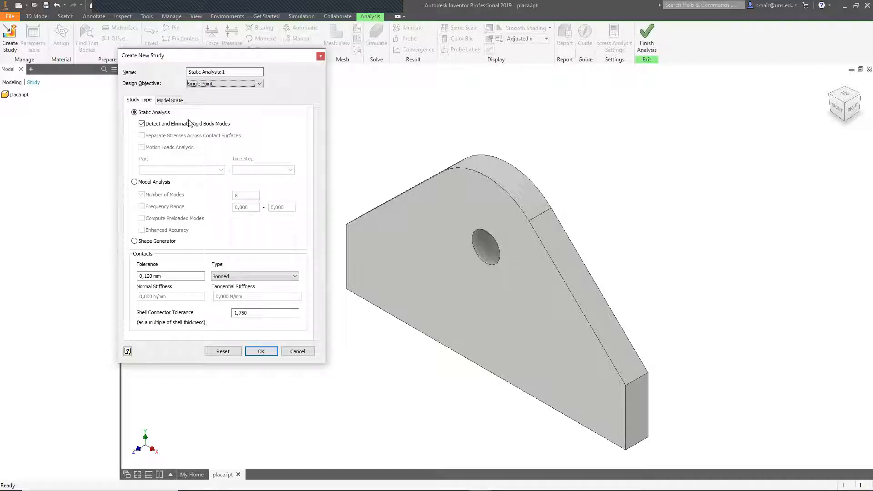
left_click(251, 85)
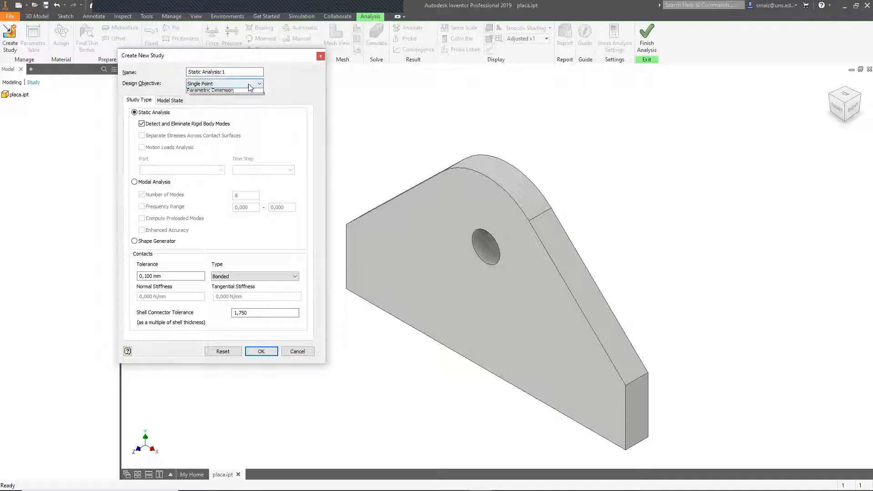
left_click(246, 94)
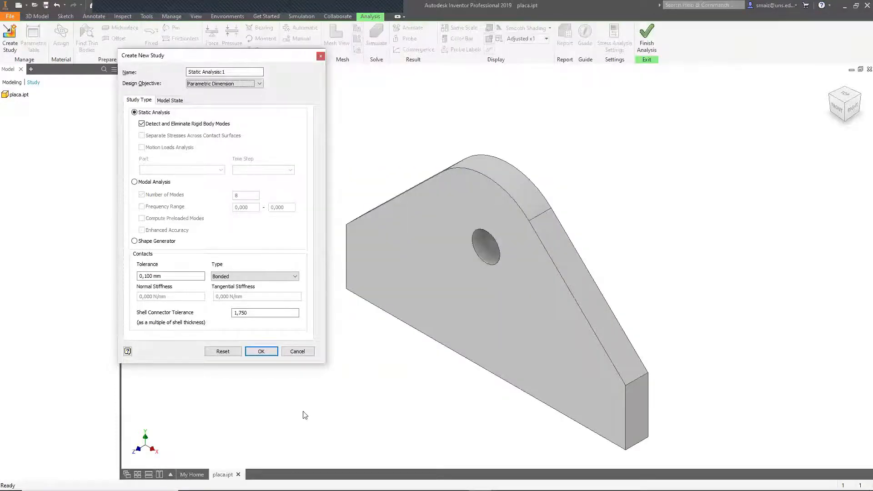
key("alt+Tab")
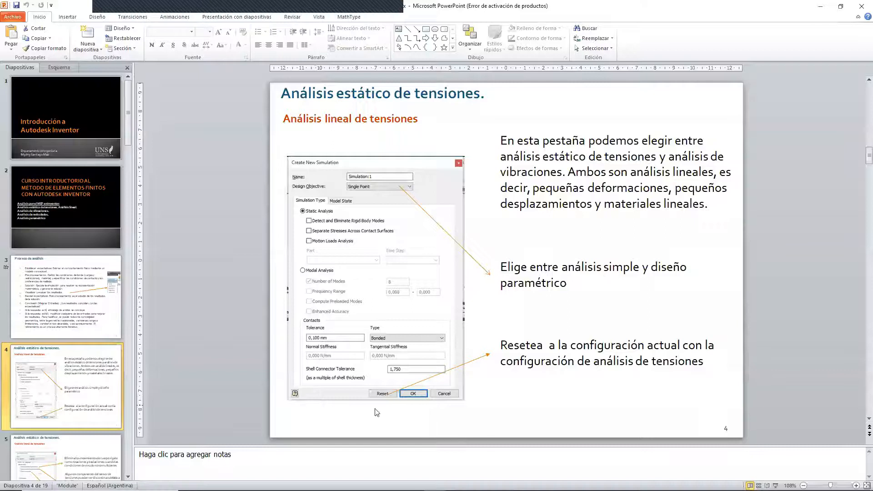
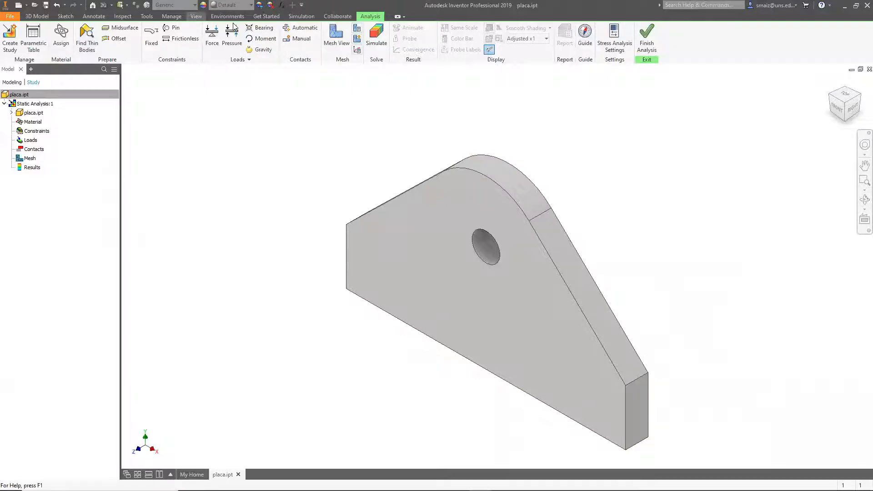
- Measure the plate's thickness edge, its lower front edge and the distance between its two vertical end edges
left_click(93, 16)
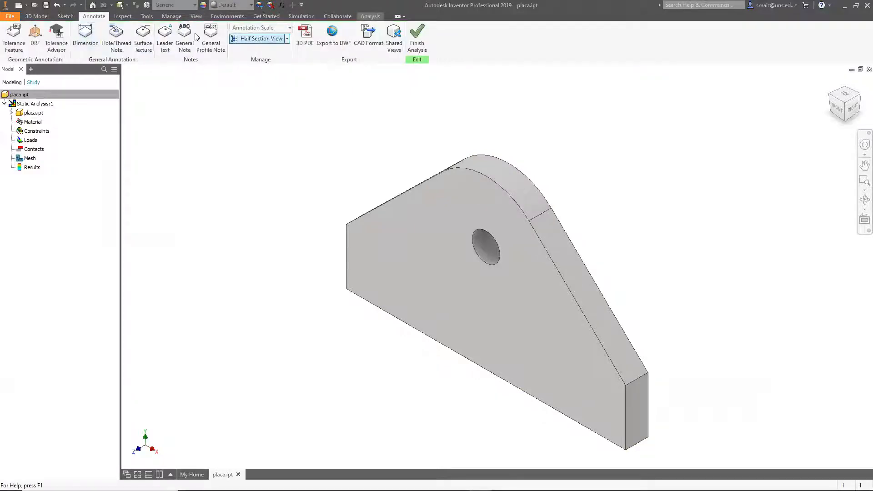
left_click(123, 16)
left_click(147, 16)
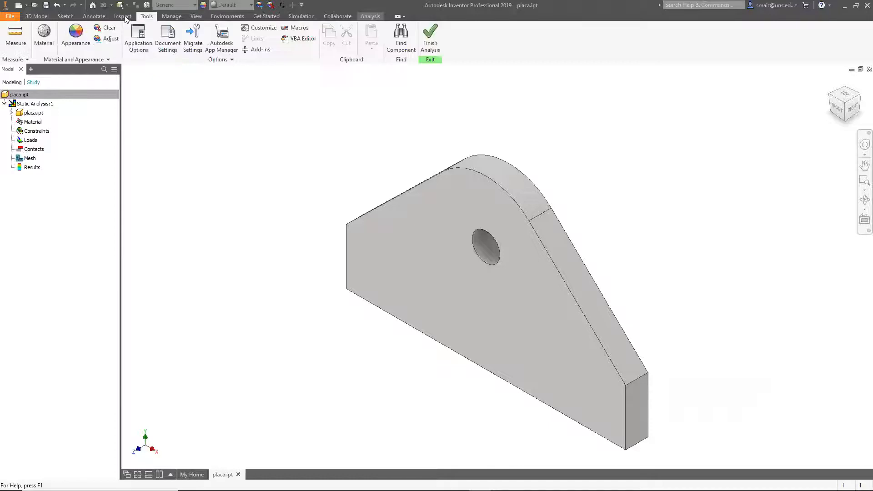
left_click(638, 380)
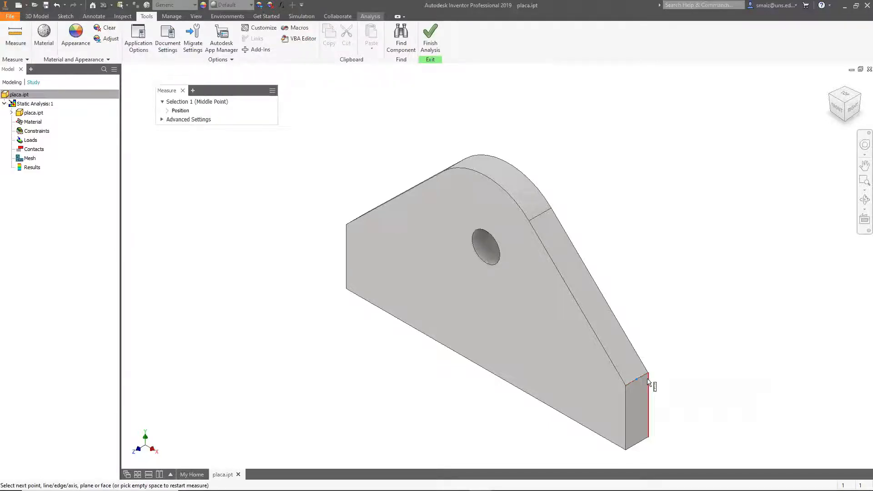
left_click(644, 376)
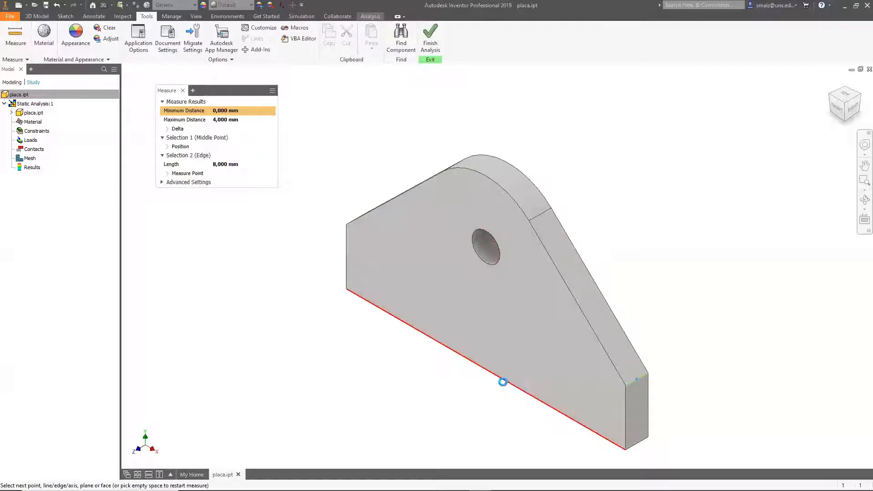
left_click(503, 382)
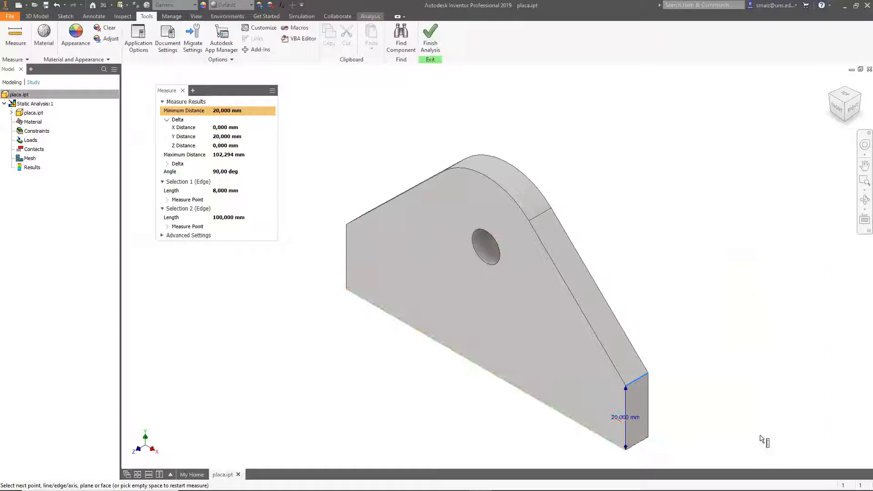
left_click(561, 415)
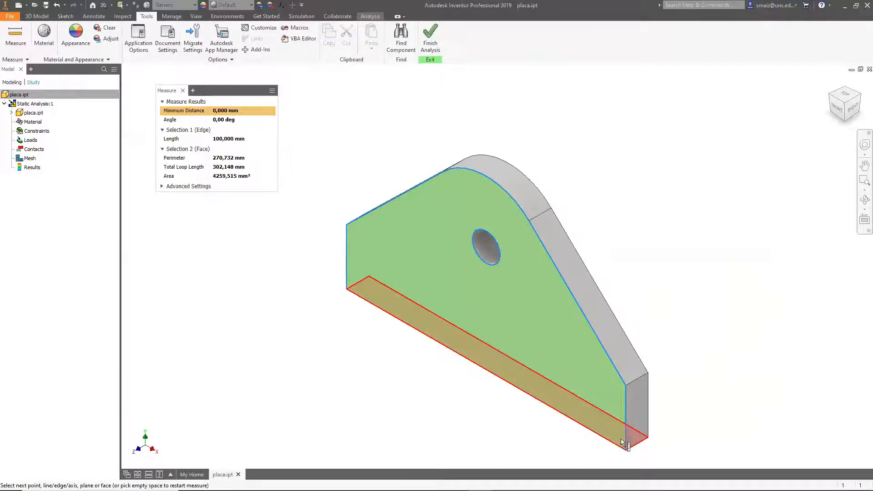
left_click(626, 428)
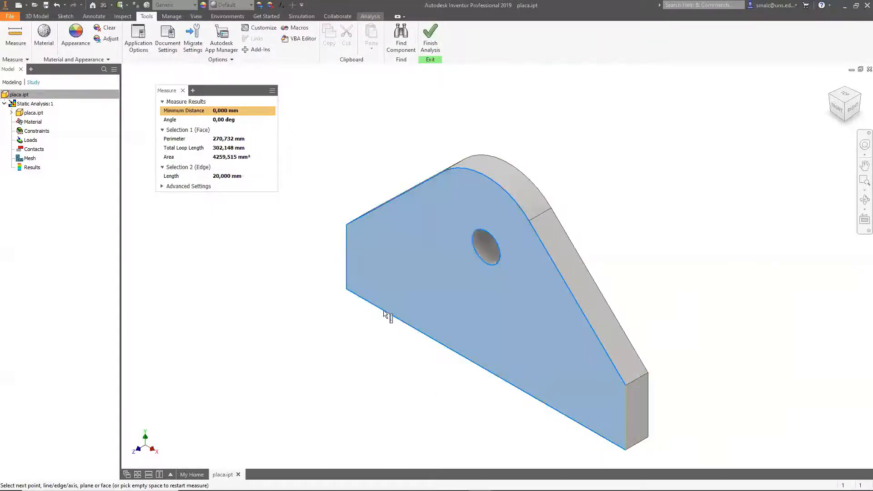
left_click(347, 267)
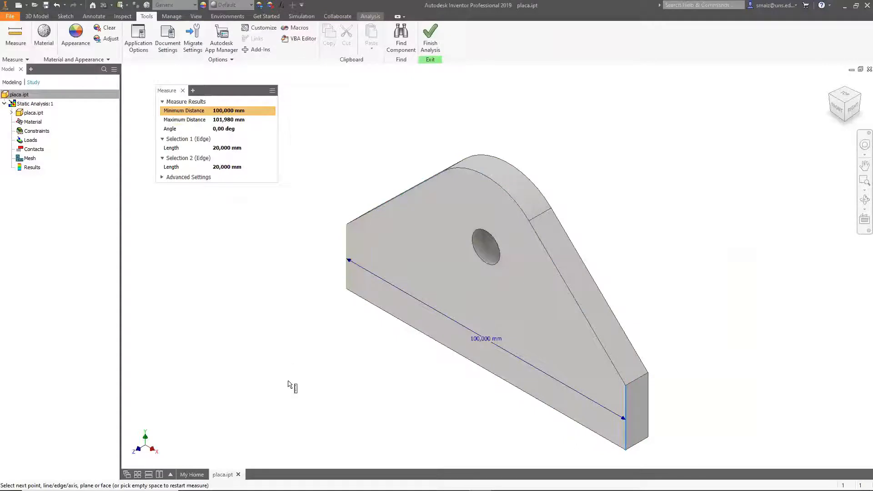
left_click(183, 91)
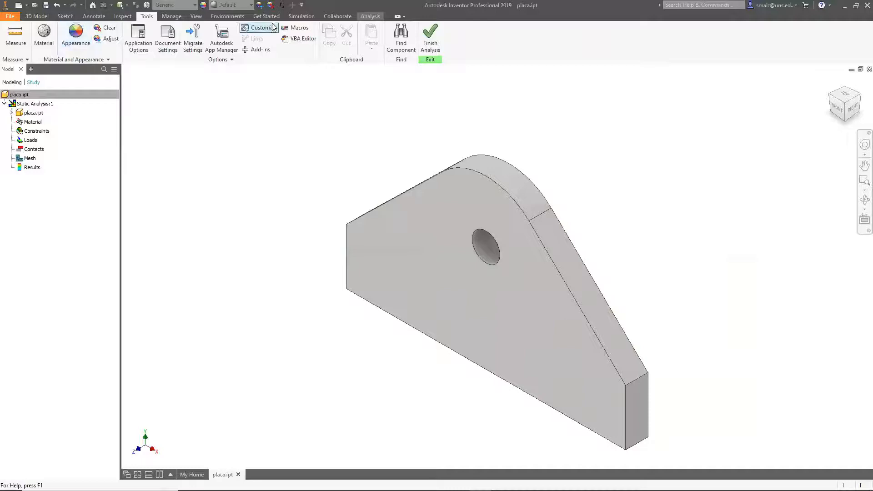
- Check the plate for thin bodies with Find Thin Bodies and dismiss the result message
left_click(370, 16)
left_click(79, 35)
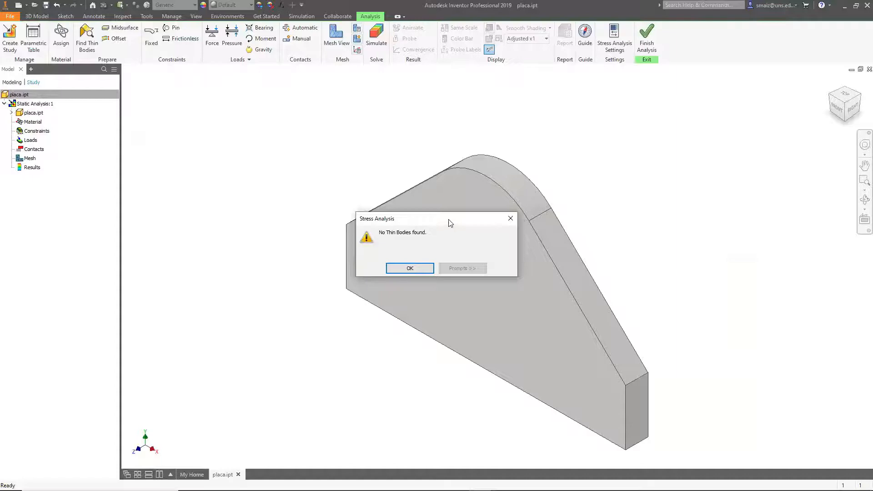
left_click_drag(449, 223, 276, 145)
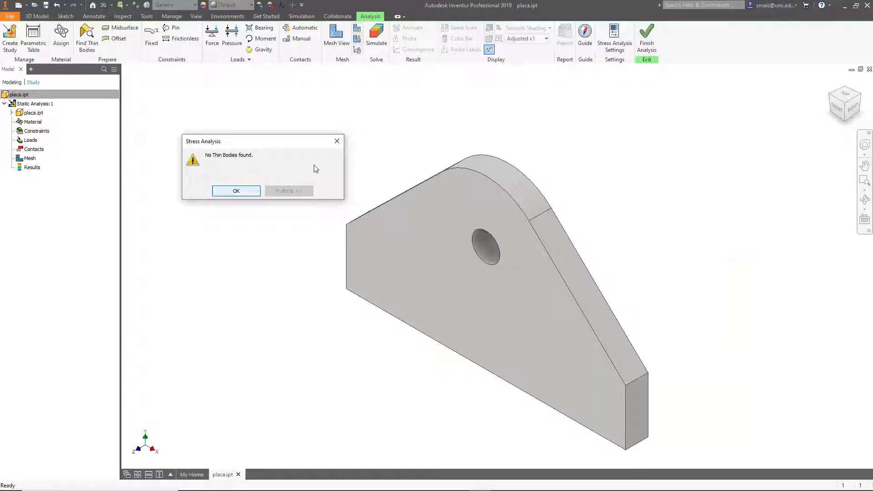
left_click(337, 141)
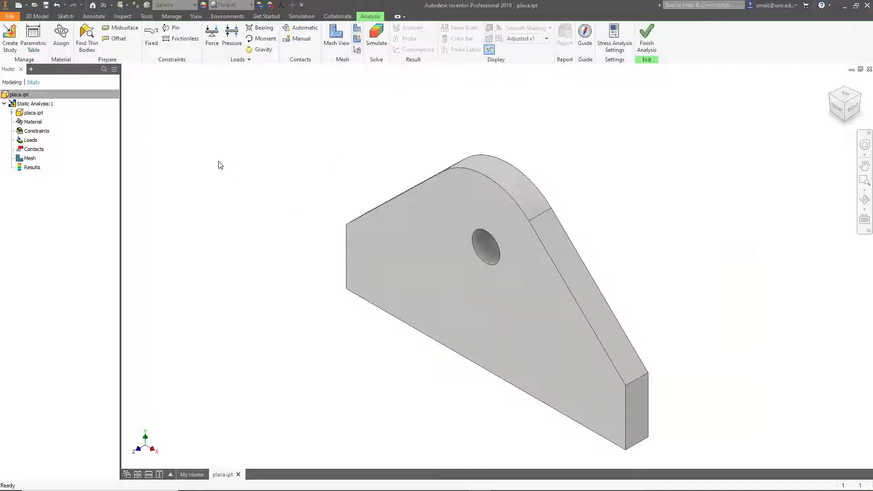
- Create a midsurface shell from the plate's solid body despite the shell warning, and view it from different angles
left_click(124, 28)
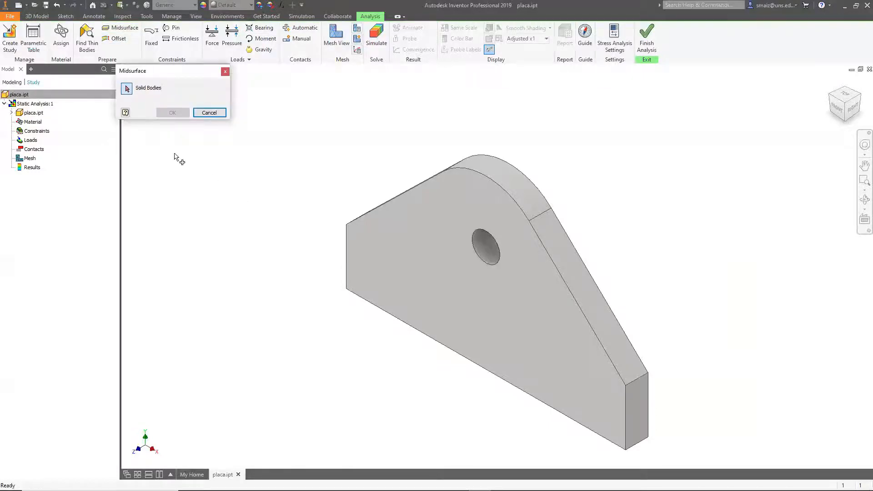
left_click(404, 222)
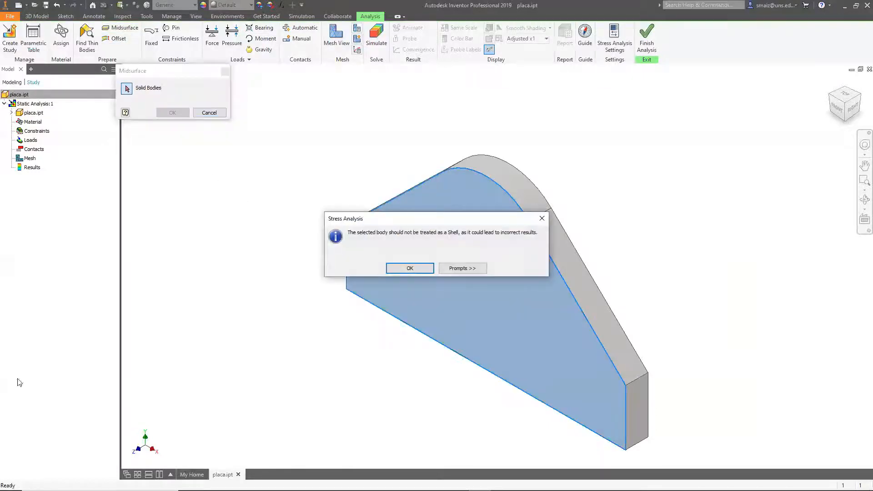
left_click(410, 268)
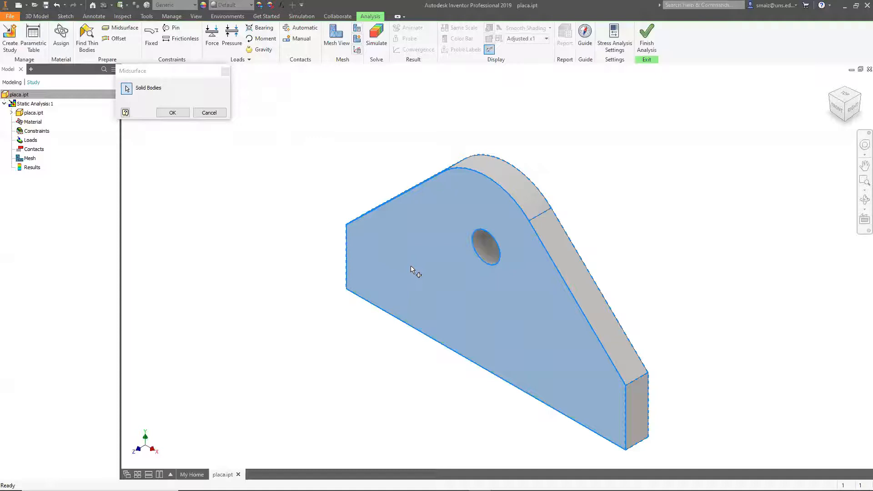
left_click(178, 112)
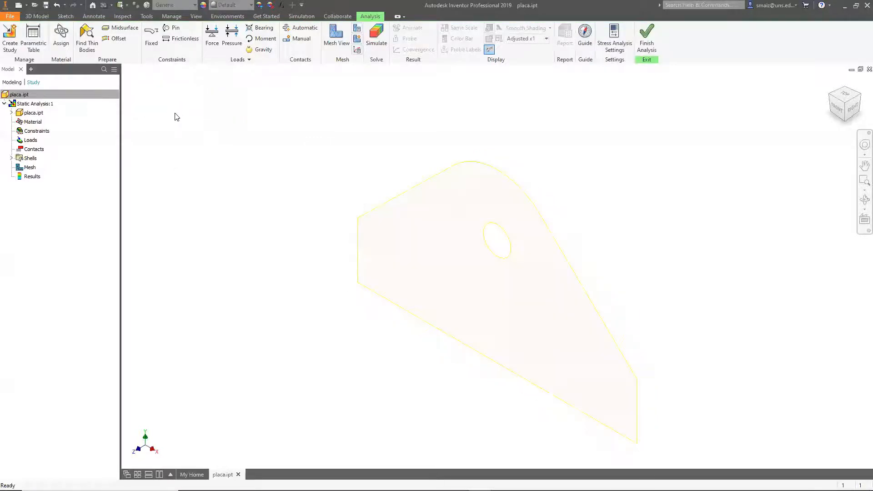
left_click(860, 96)
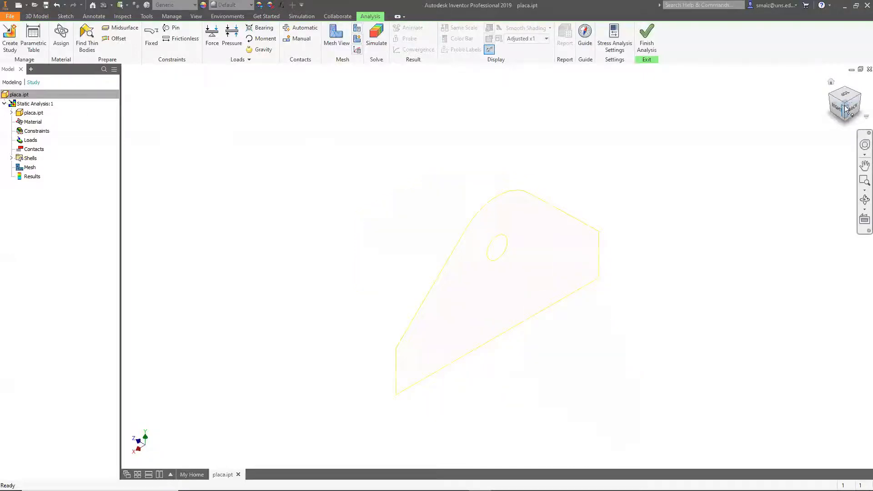
left_click(839, 112)
left_click(835, 93)
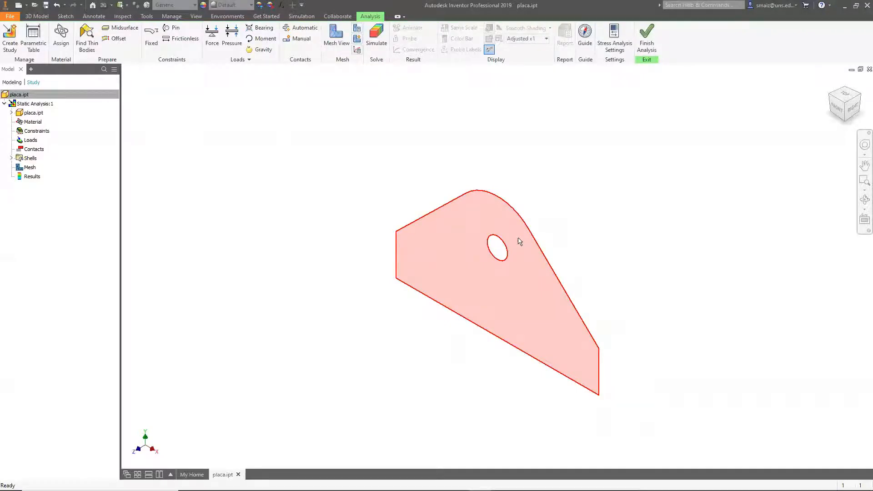
- Undo the midsurface shell created from the plate
mouse_move(518, 238)
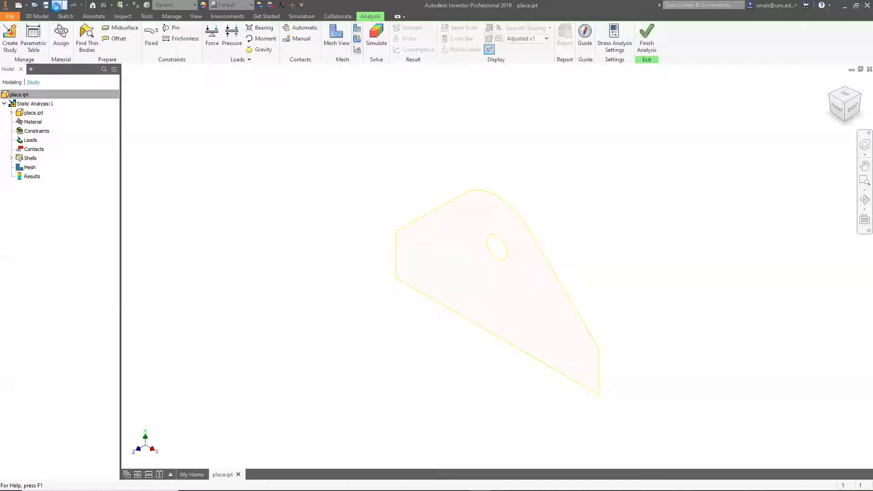
left_click(56, 7)
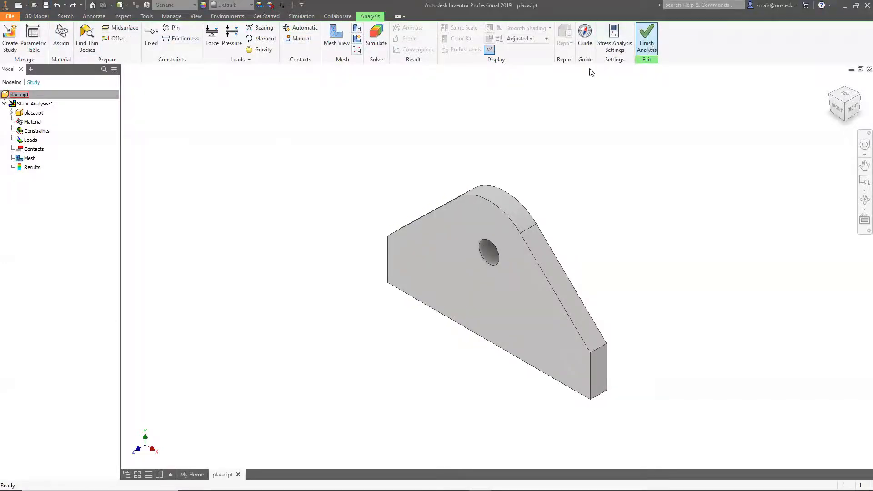
- Edit the plate's Extrusion1 feature in the part model and set its extrusion distance to 1 mm
left_click(20, 117)
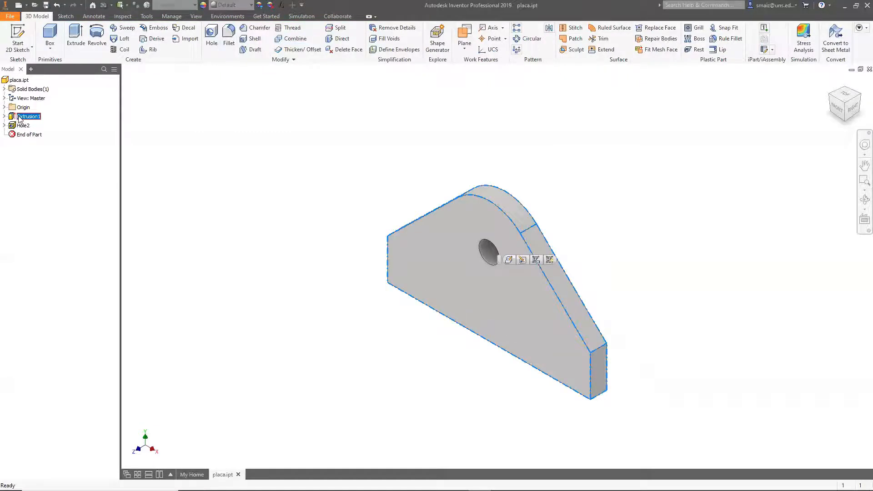
right_click(20, 118)
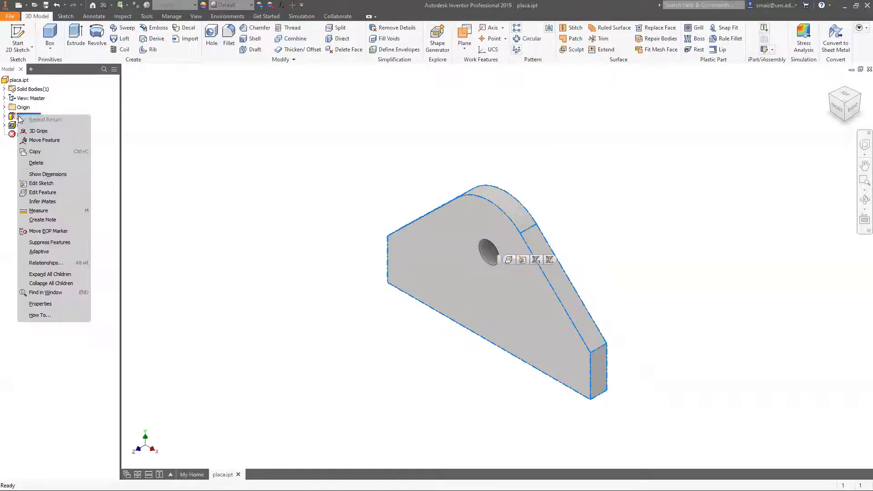
left_click(42, 193)
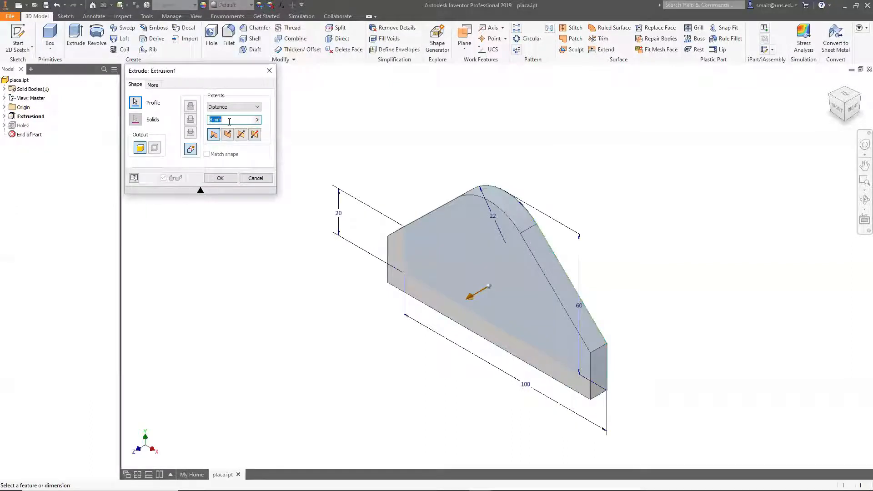
left_click_drag(233, 120, 195, 123)
type("1")
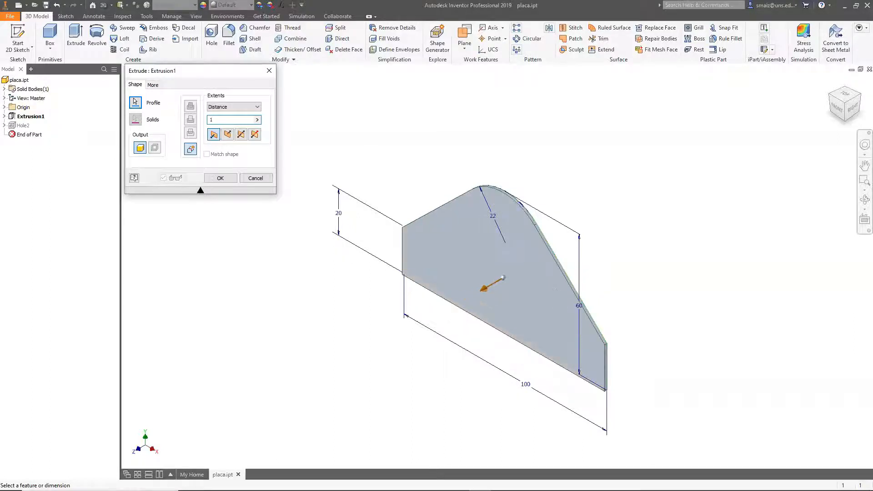
left_click(220, 179)
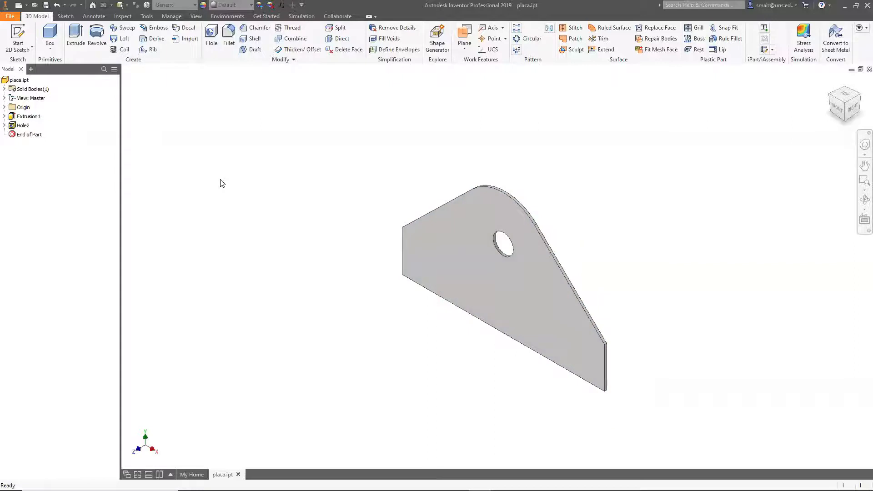
- Return to the stress analysis, view the Static Analysis:1 study properties, and check the thinner plate with Find Thin Bodies
left_click(804, 37)
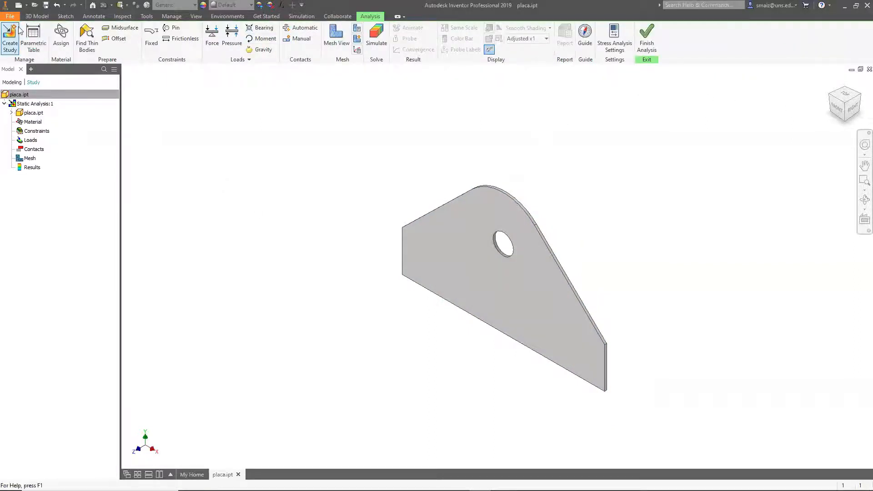
left_click(26, 104)
double_click(26, 105)
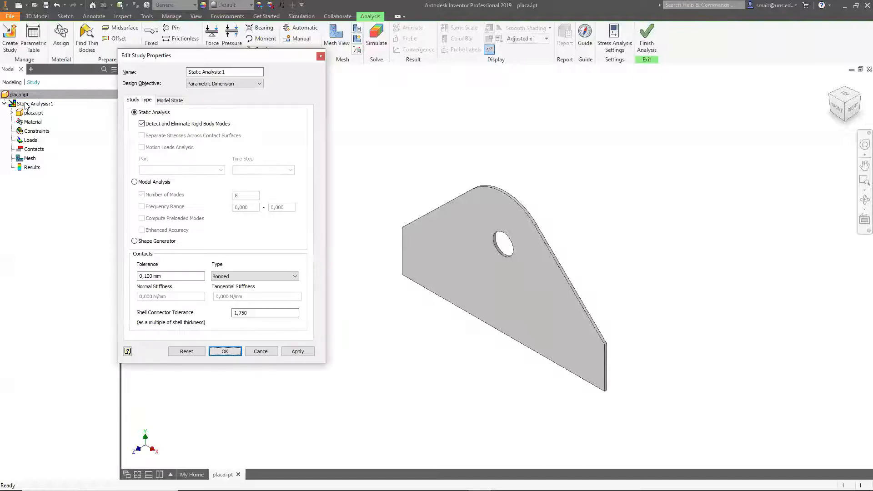
left_click(320, 56)
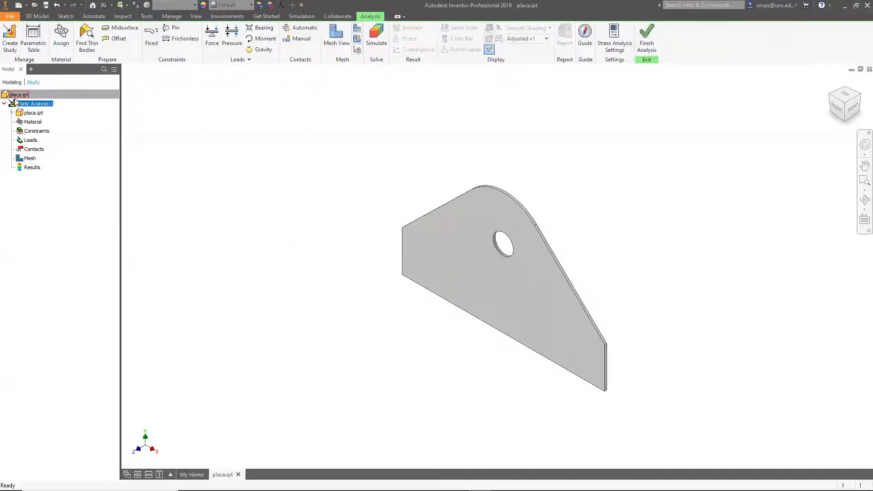
left_click(86, 39)
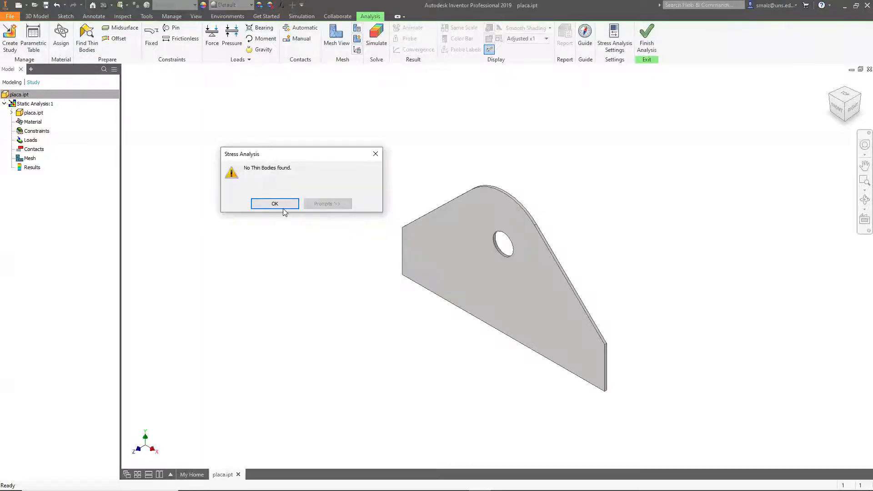
left_click(282, 205)
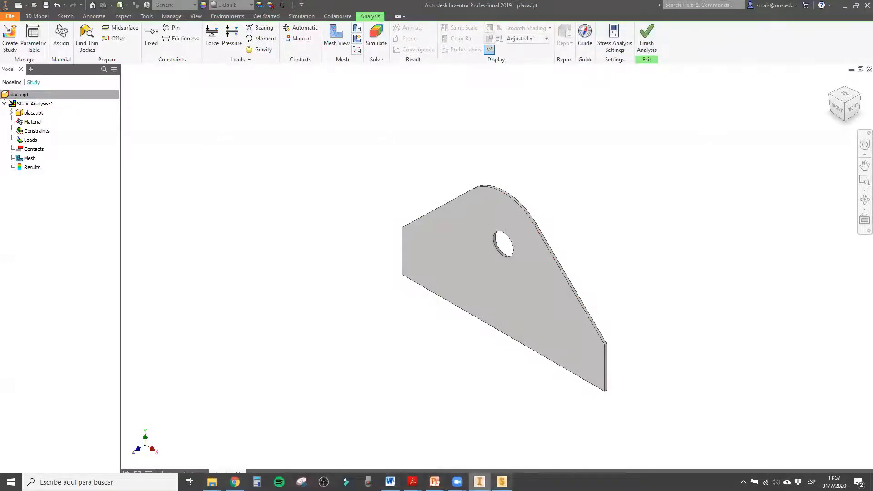
- Finish the analysis and set Extrusion1's distance to 0.2 mm
left_click(647, 40)
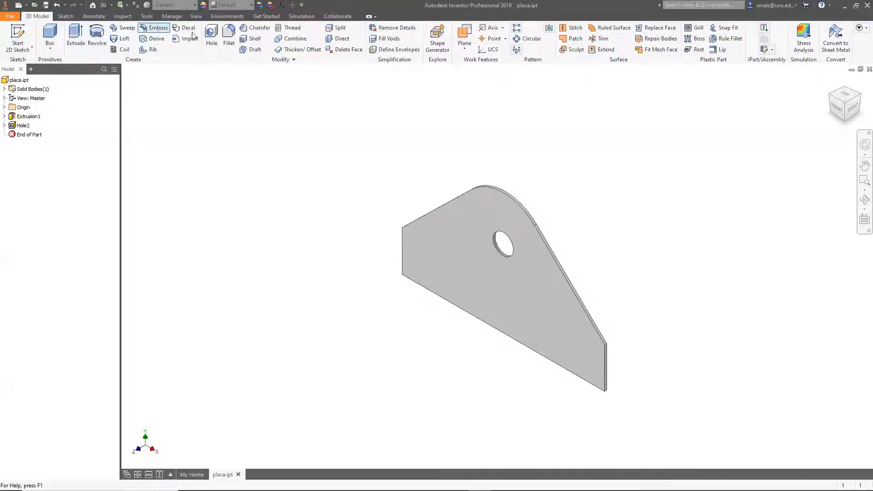
double_click(28, 116)
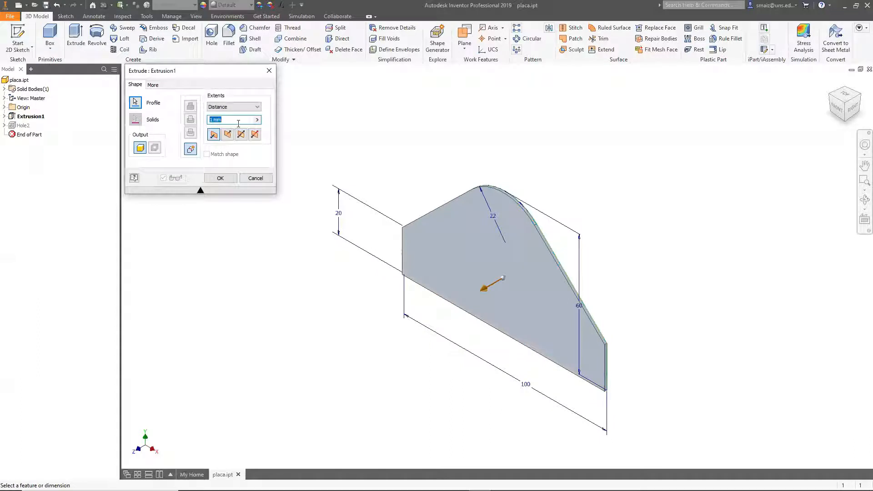
type("0.2")
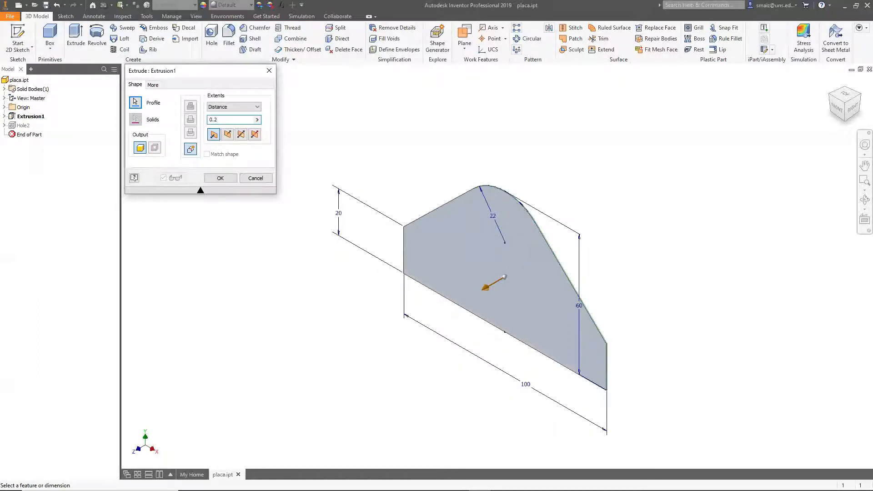
left_click(220, 178)
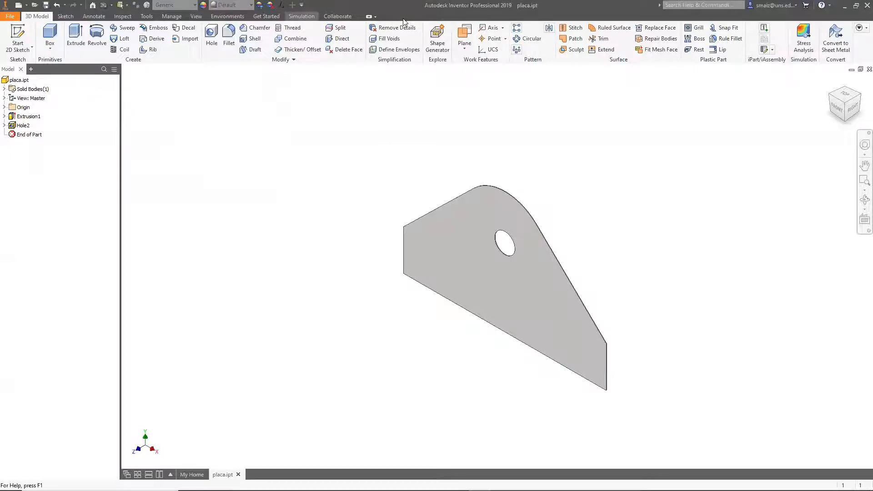
- Reopen the stress analysis, run Find Thin Bodies, and generate a midsurface from the plate's solid body
left_click(309, 18)
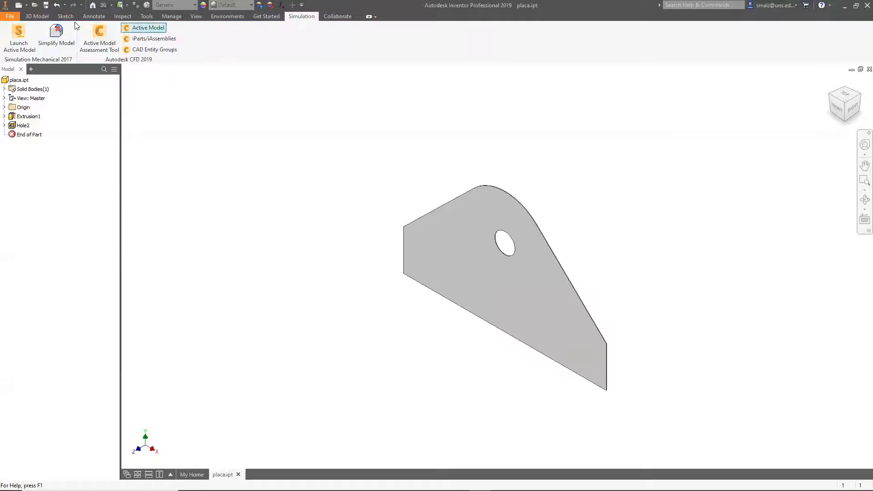
left_click(37, 16)
left_click(803, 41)
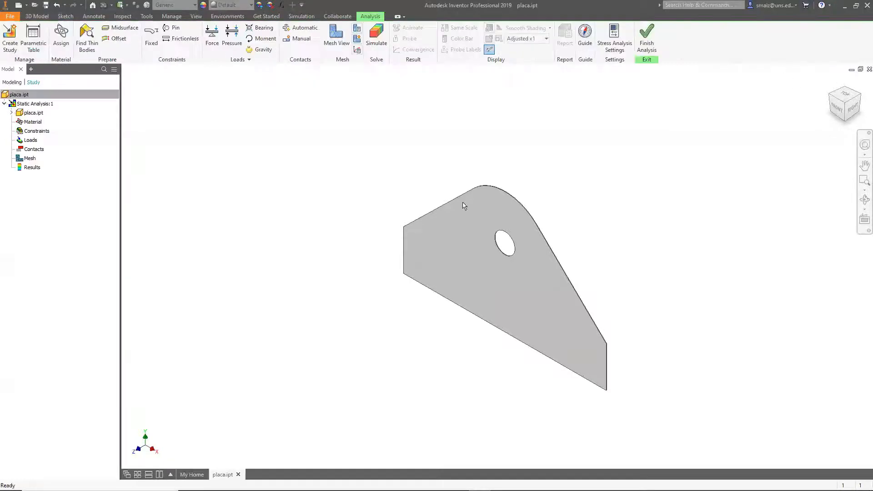
left_click(85, 33)
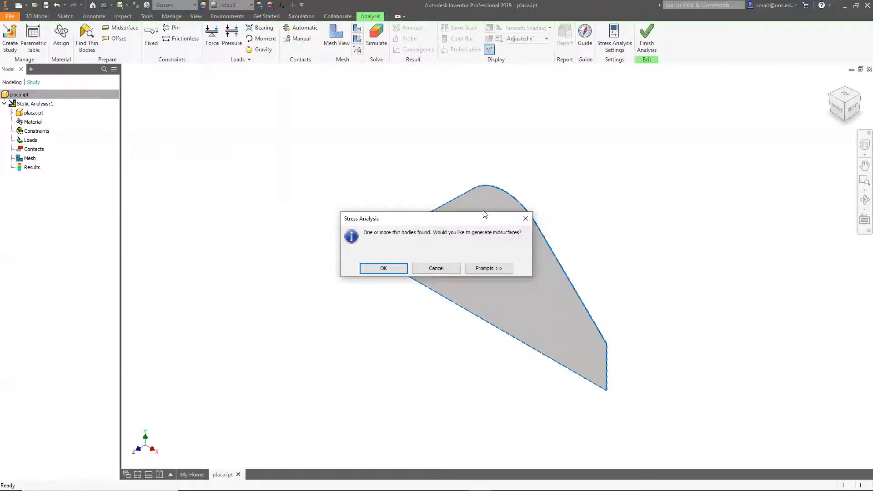
left_click_drag(476, 216, 403, 107)
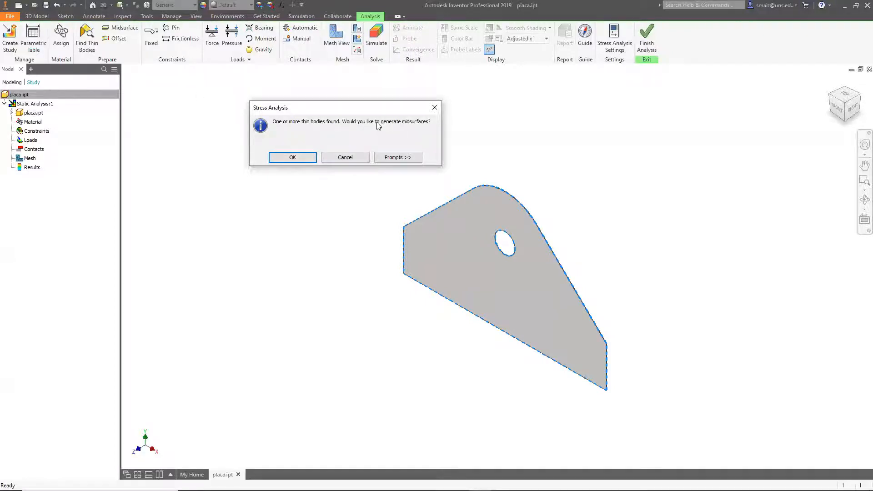
left_click(299, 159)
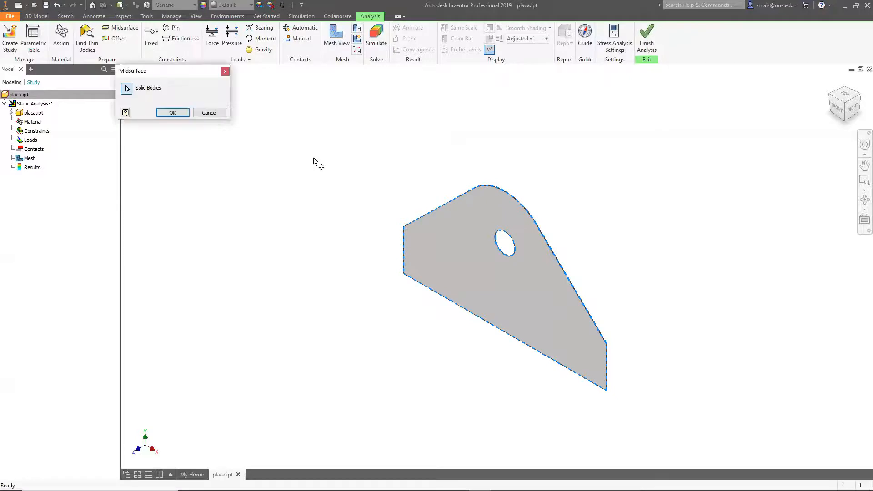
left_click(172, 112)
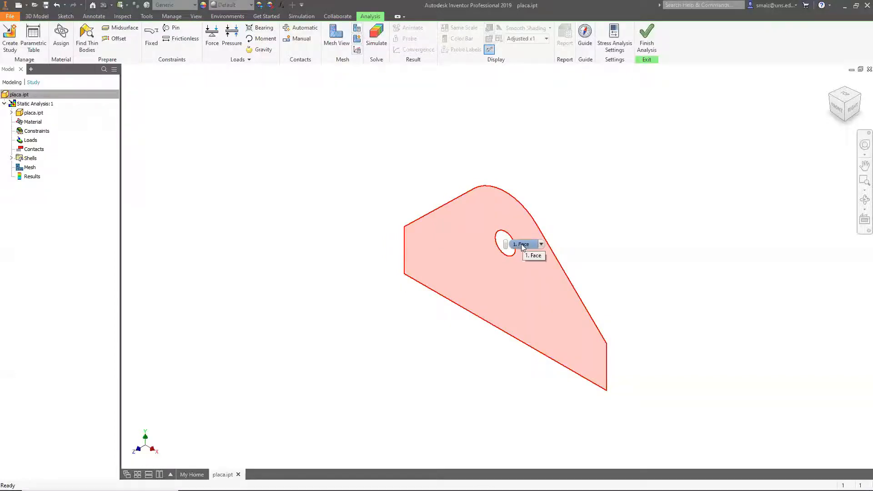
left_click(522, 244)
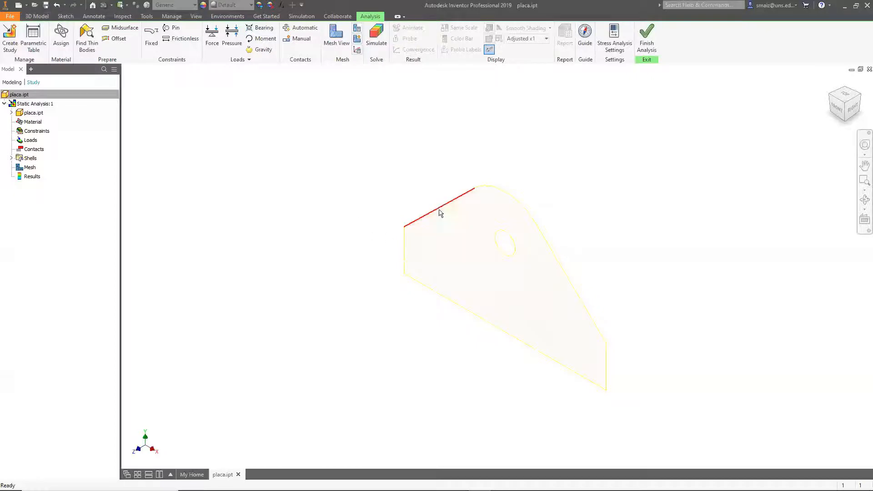
- Finish the analysis, undo the midsurface and both Extrusion1 distance changes, and reopen the stress analysis
left_click(37, 16)
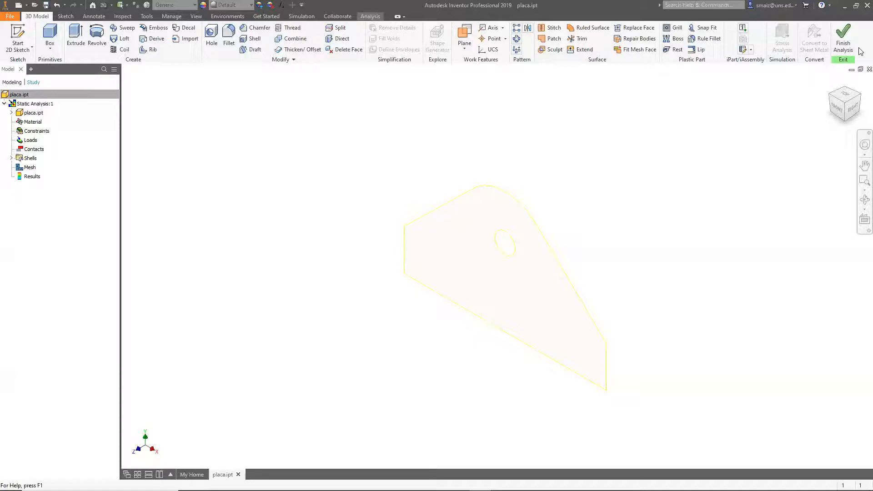
left_click(841, 45)
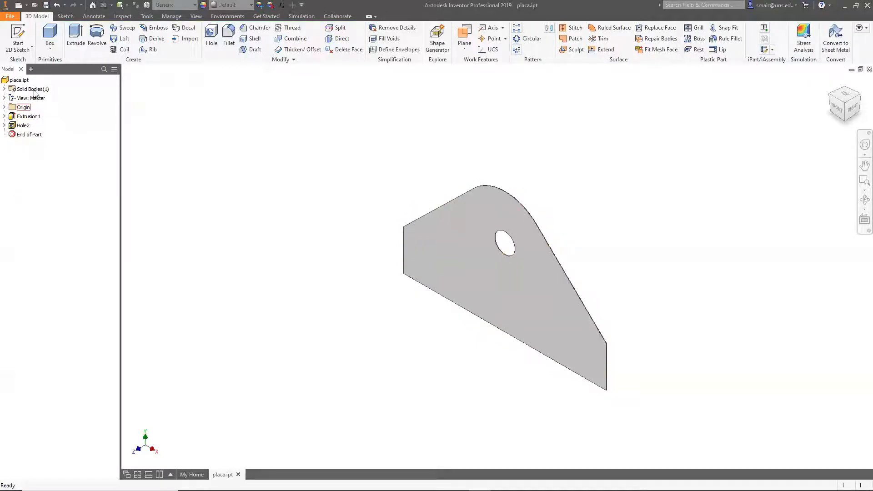
left_click(56, 5)
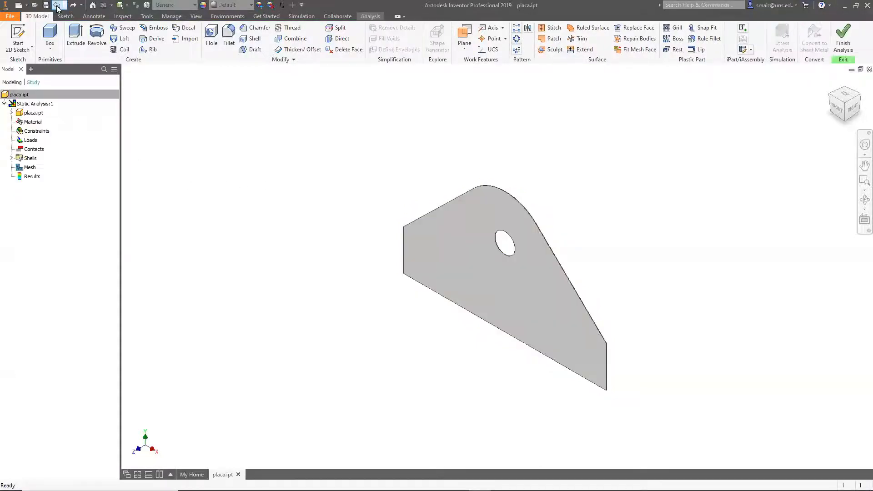
left_click(56, 5)
left_click(57, 5)
left_click(56, 5)
left_click(56, 6)
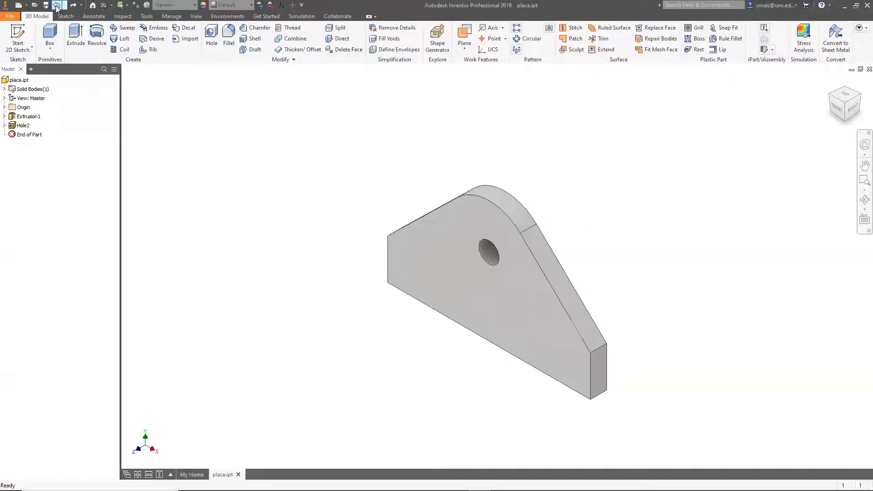
left_click(804, 39)
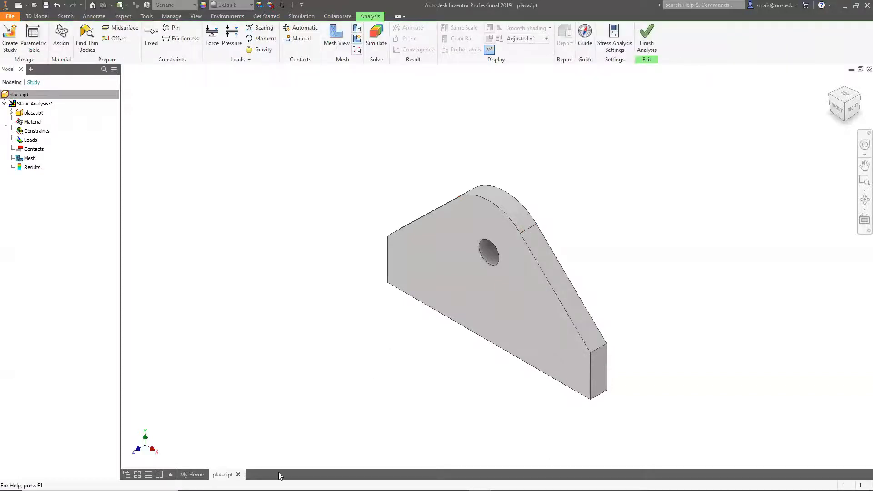
- Switch to the PowerPoint presentation, underline "no contemple" on the Midsurface slide, and advance to the "Análisis paramétrico" slide
key("alt+Tab")
key("alt+Tab")
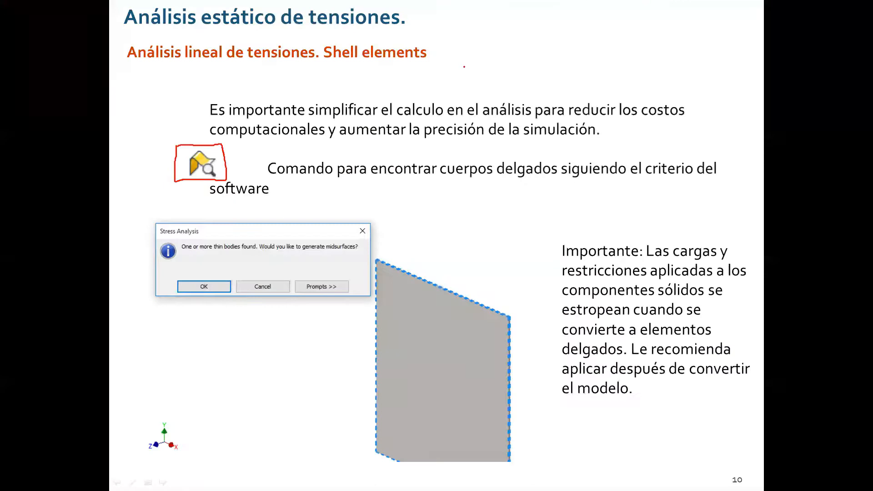
key("Right")
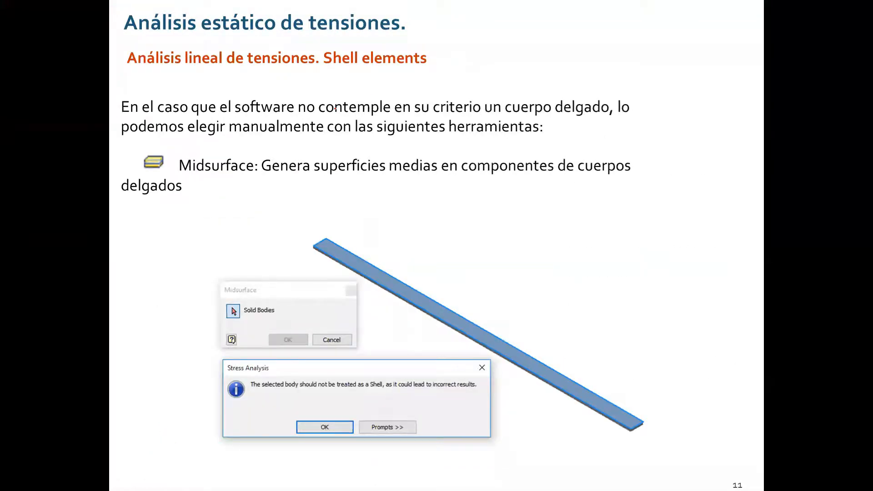
key("alt+Tab")
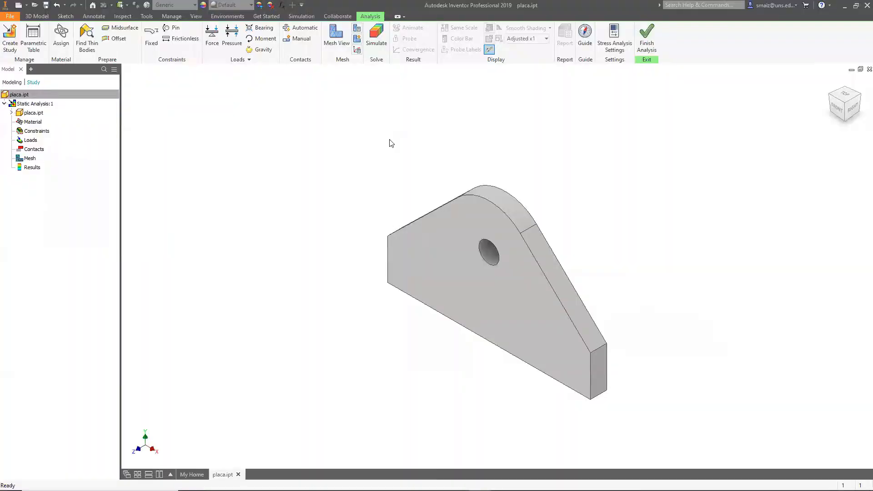
key("alt+Tab")
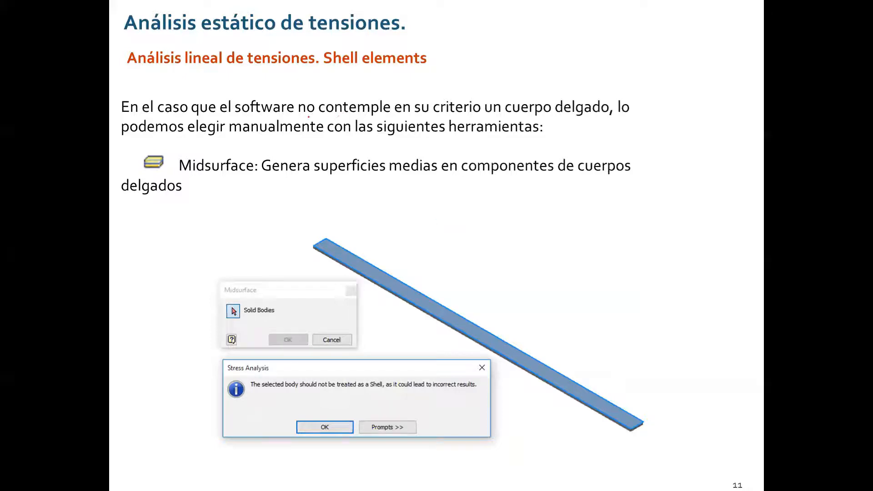
left_click_drag(301, 117, 387, 119)
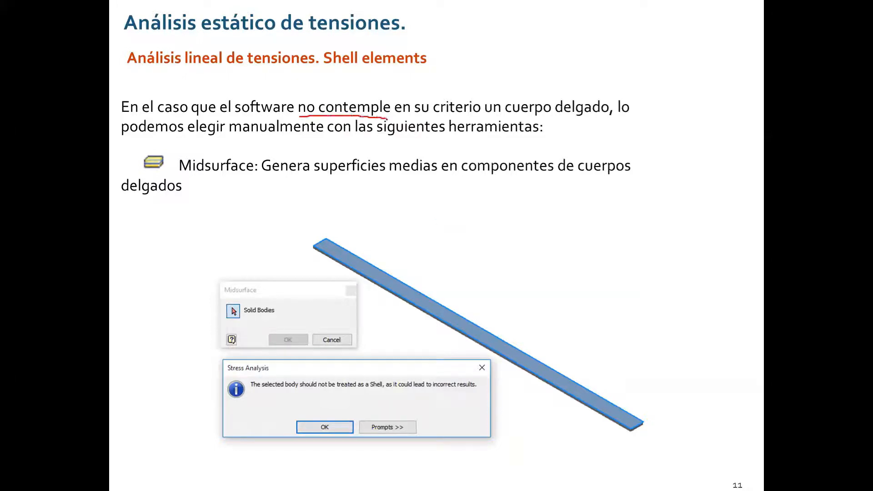
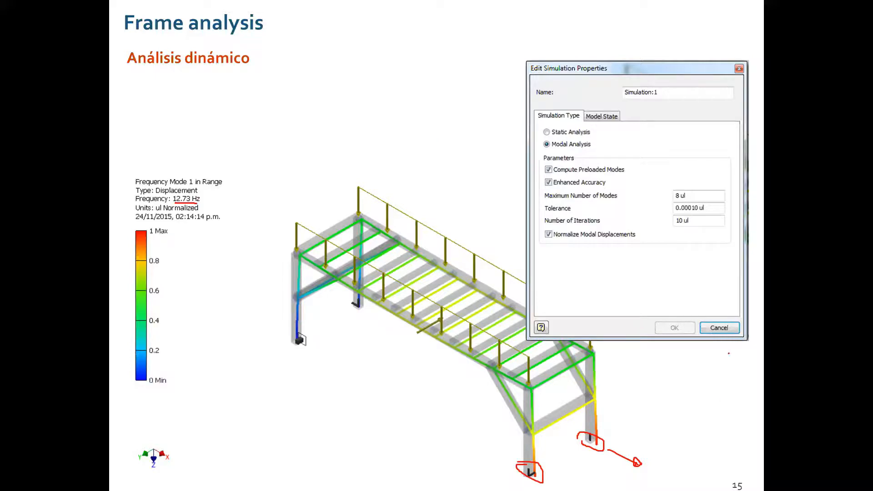
key("Right")
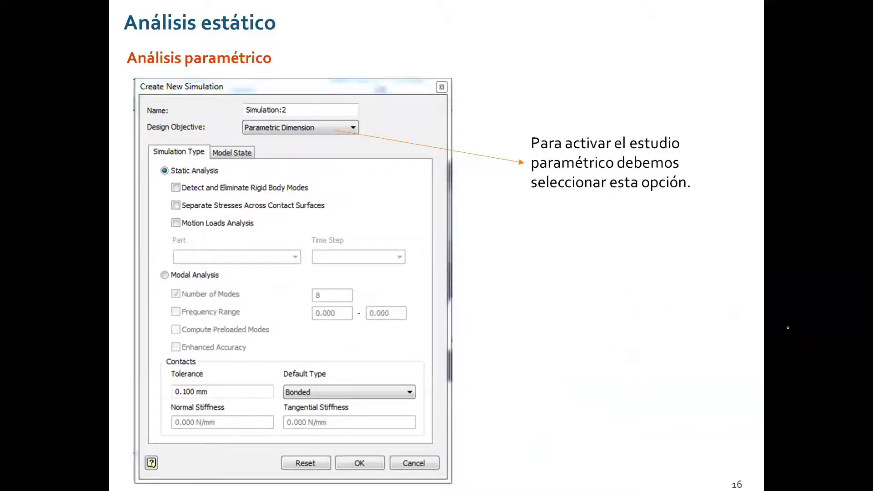
- Advance the presentation to the next "Análisis paramétrico" slide and switch back to Inventor
left_click(872, 326)
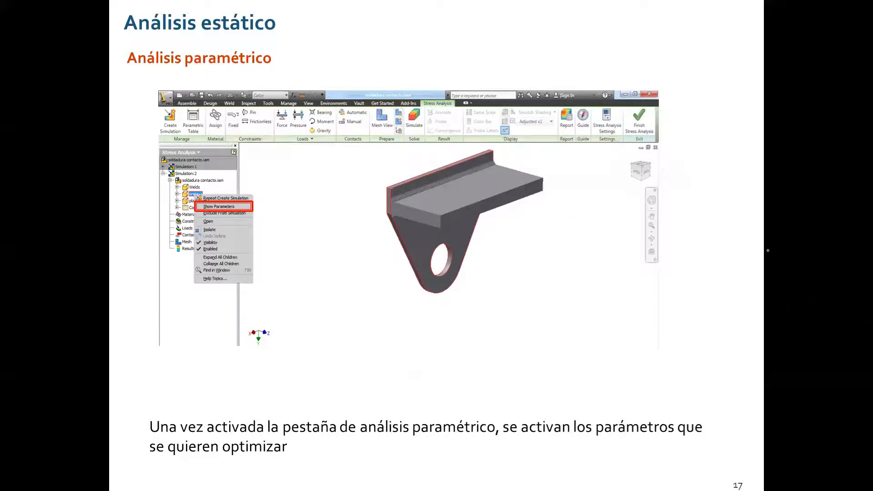
key("alt+Tab")
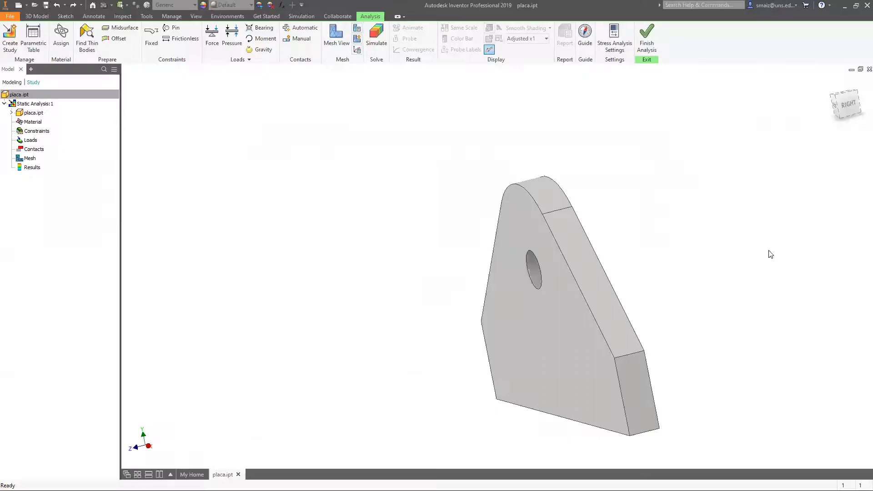
- Show the parameters of placa.ipt in the study and select only model parameter d4 for the parametric analysis
right_click(24, 115)
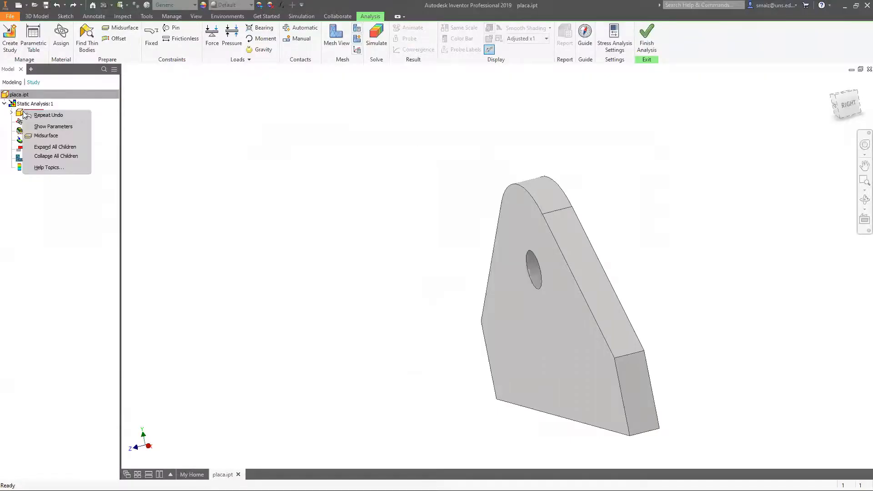
left_click(58, 130)
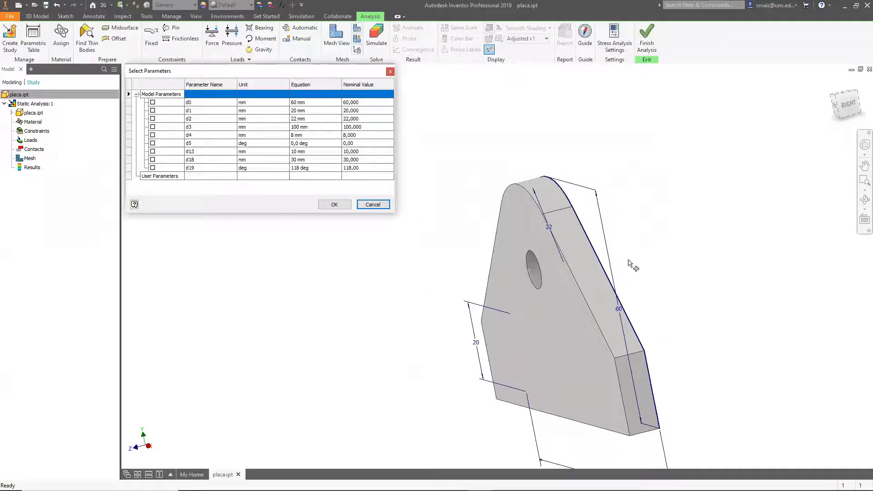
scroll(658, 201, "up", 3)
scroll(662, 202, "down", 3)
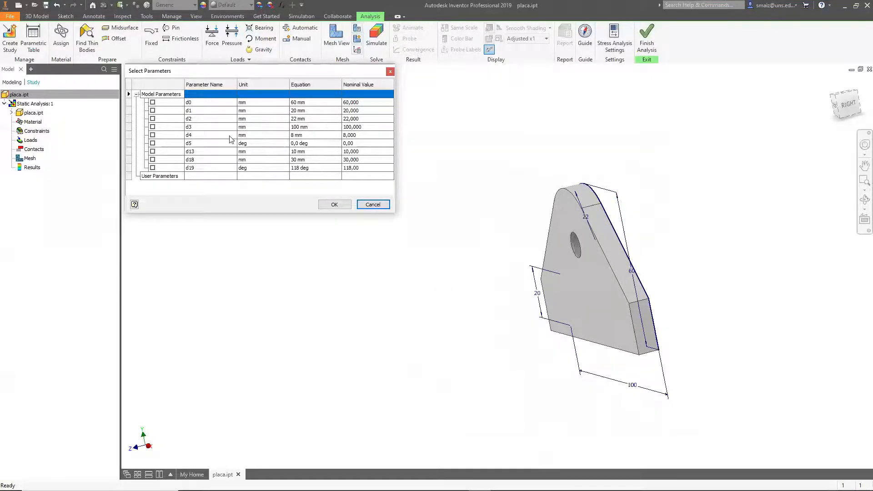
left_click(153, 111)
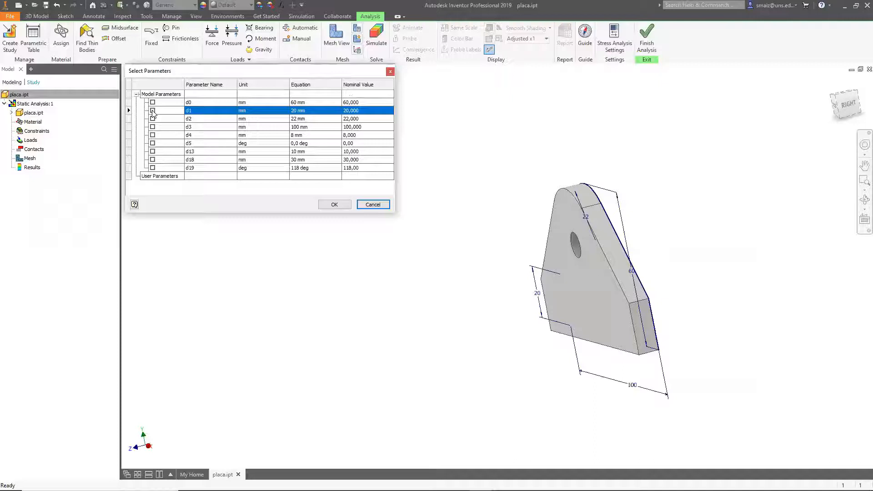
left_click(152, 135)
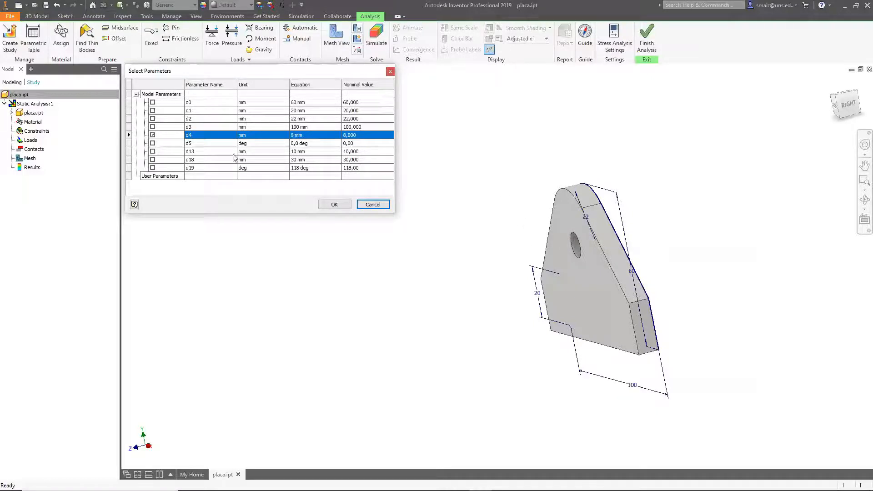
left_click(334, 205)
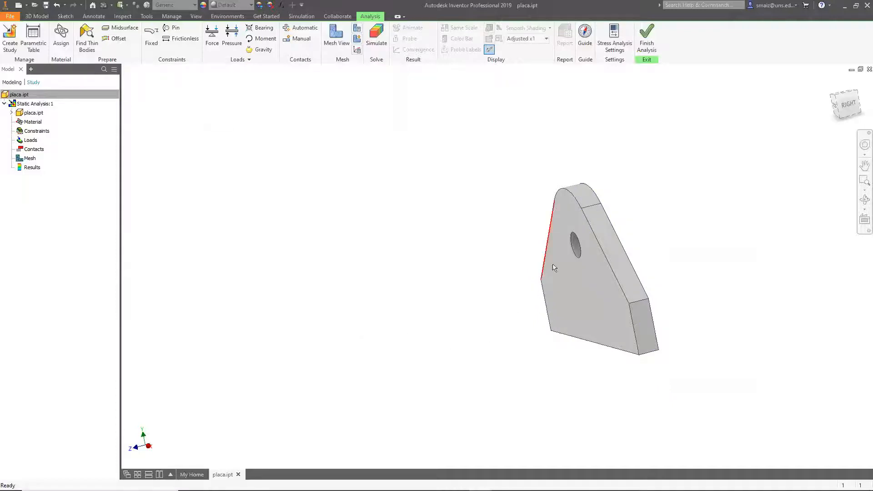
- Display the parametric table and set the values of Extrusion1's parameter d4 to 8, 6, 4, 3 mm
left_click(38, 35)
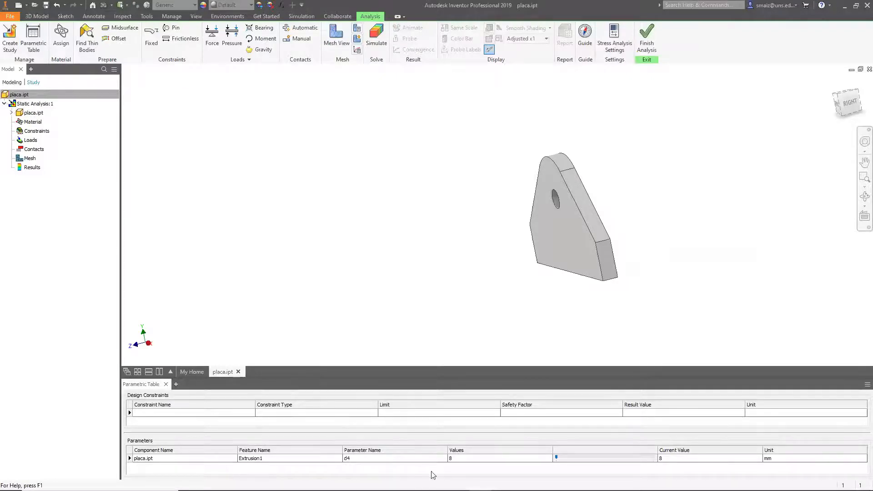
left_click(487, 460)
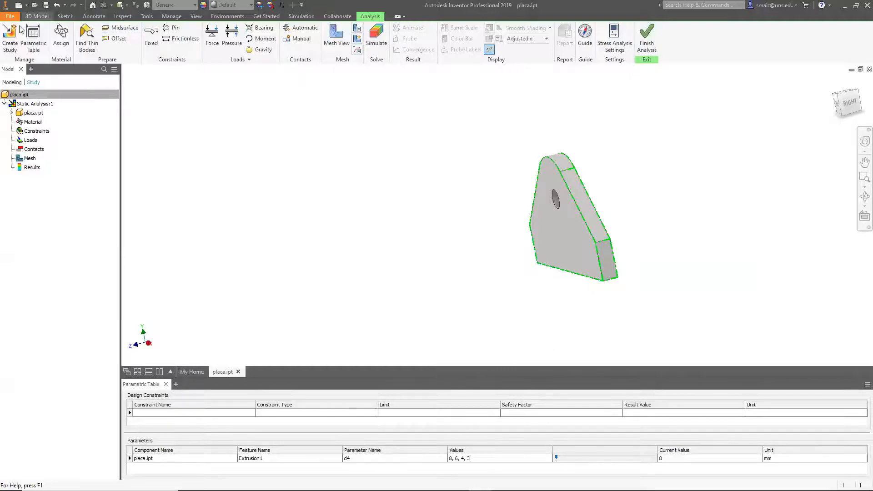
- Apply a fixed constraint to the plate's long, narrow bottom face
left_click(152, 41)
middle_click_drag(438, 246, 438, 217)
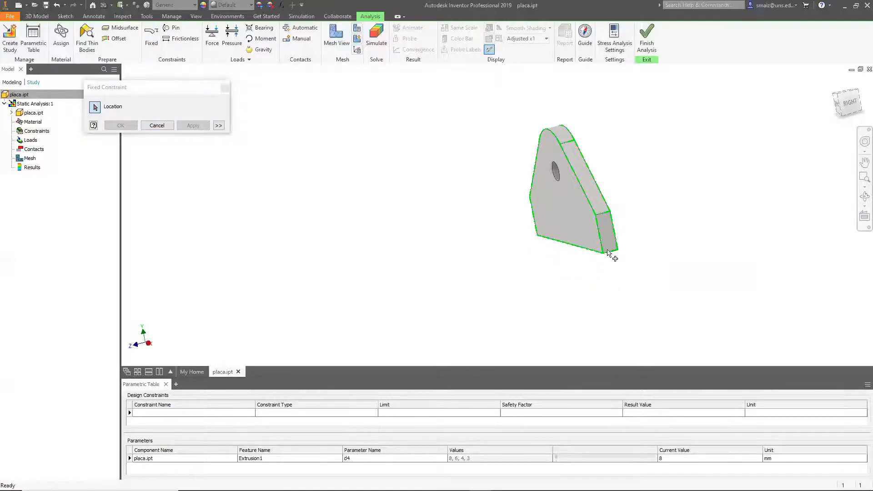
left_click(844, 116)
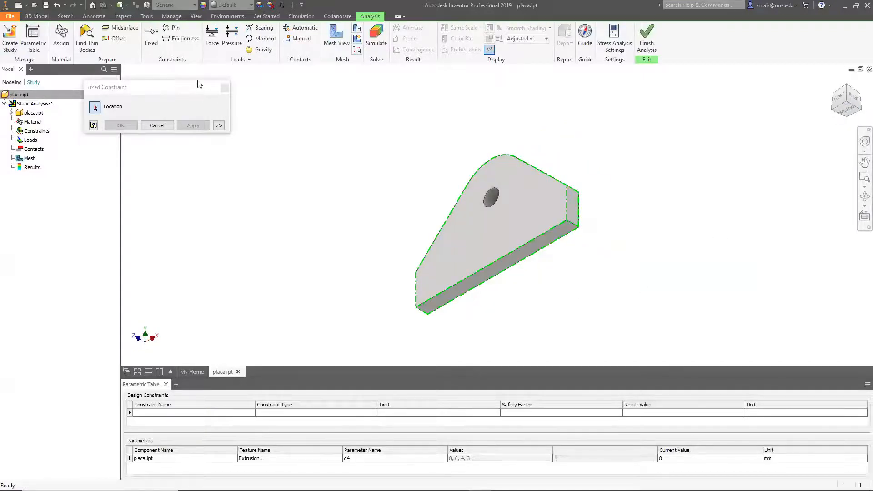
left_click(224, 88)
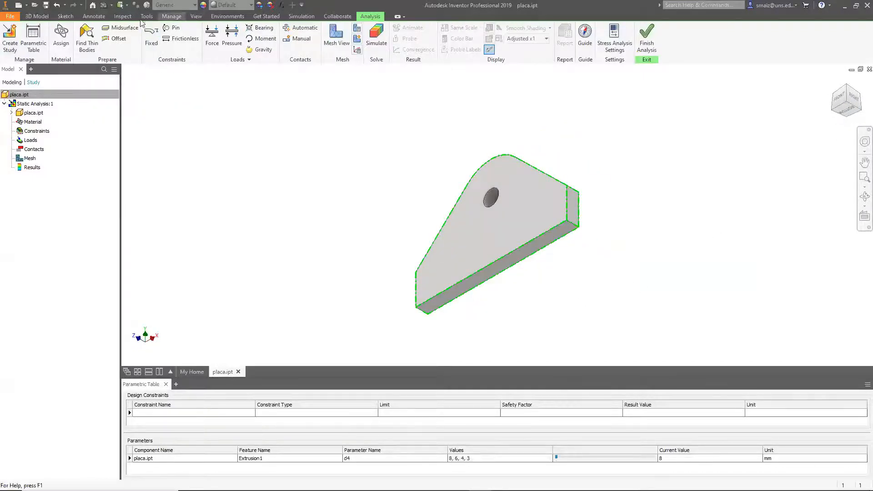
left_click(151, 35)
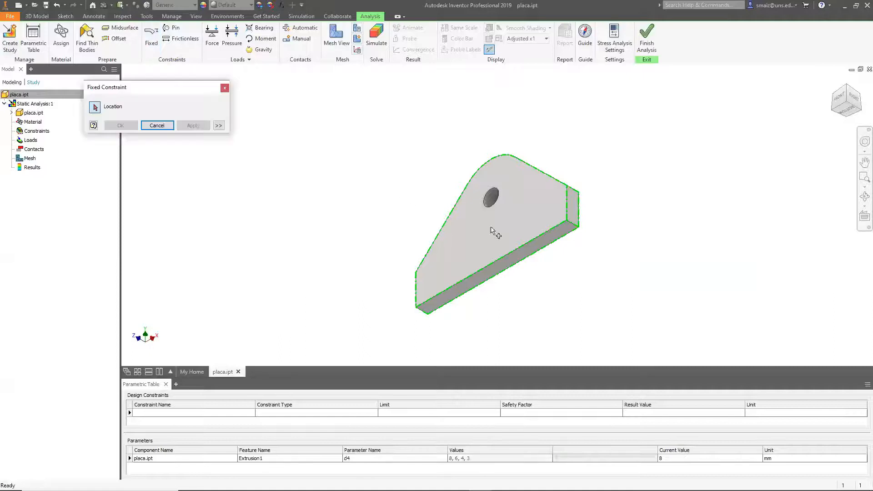
left_click(526, 253)
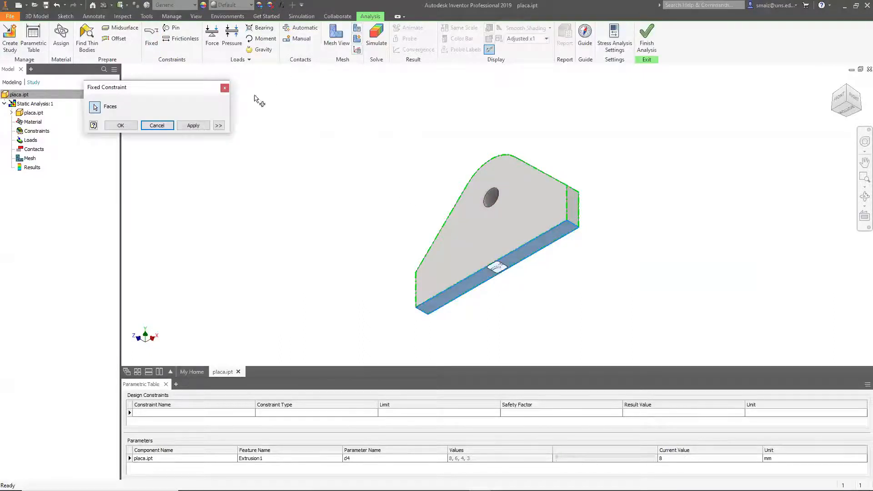
left_click(191, 126)
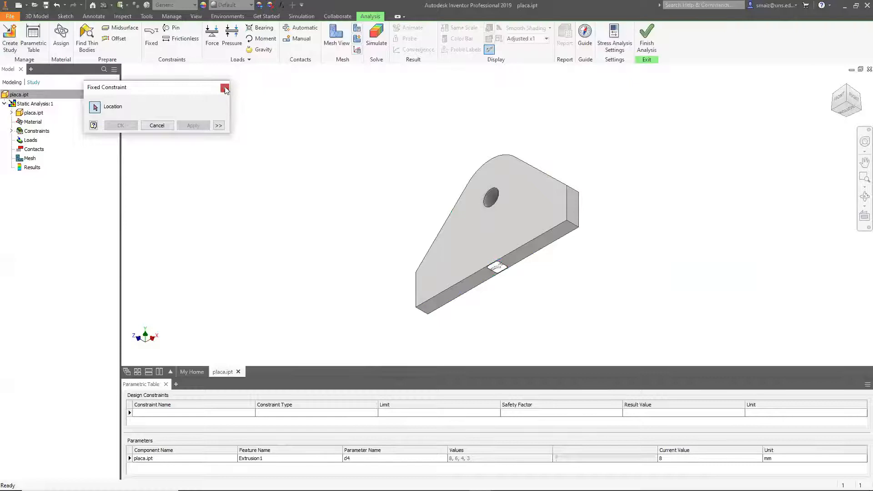
left_click(225, 88)
- Apply a 1000 N force to the hole's cylindrical face, directed upward along the plate's vertical side edge
left_click(212, 36)
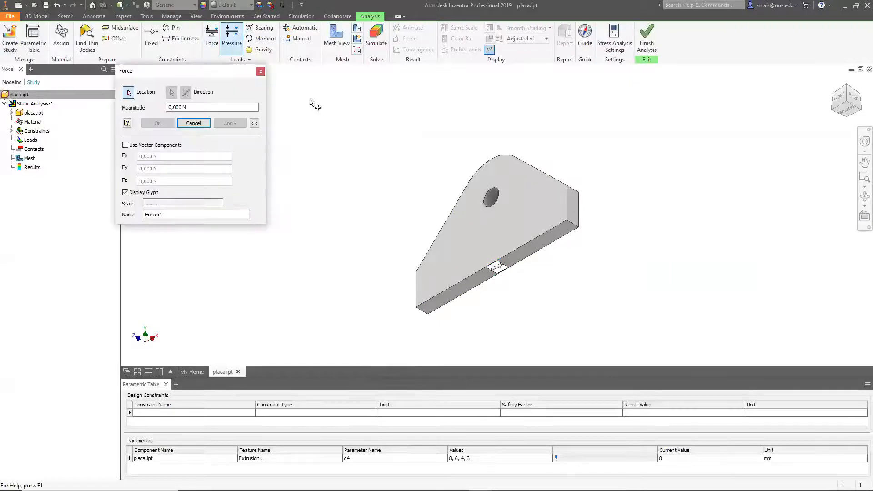
left_click(493, 196)
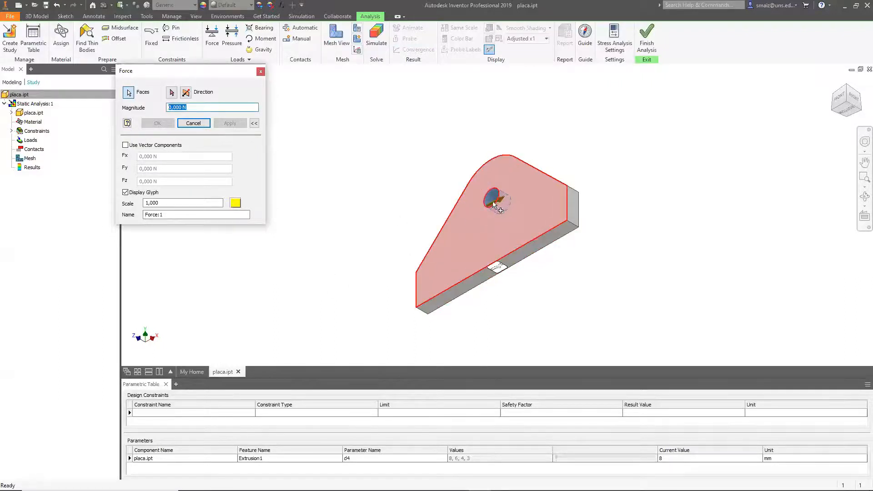
mouse_move(389, 163)
middle_mouse_down("shift")
mouse_move(411, 171)
mouse_move(425, 164)
mouse_move(402, 171)
middle_mouse_up("shift")
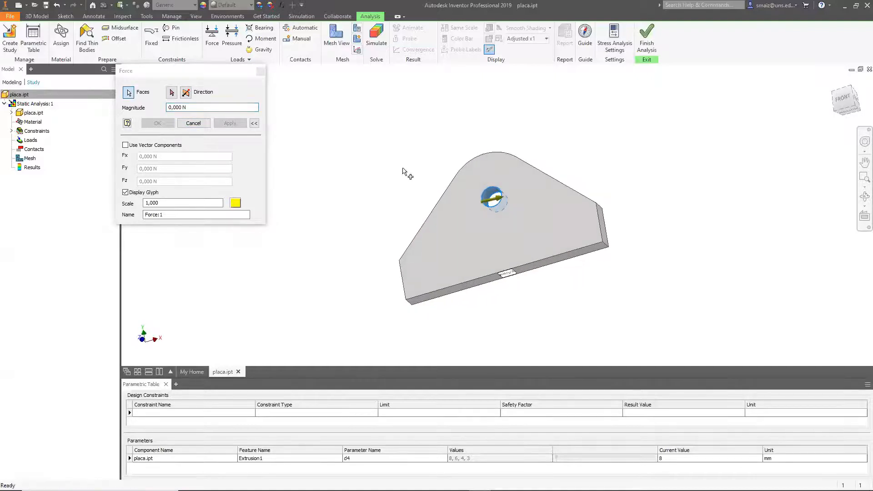
left_click(172, 93)
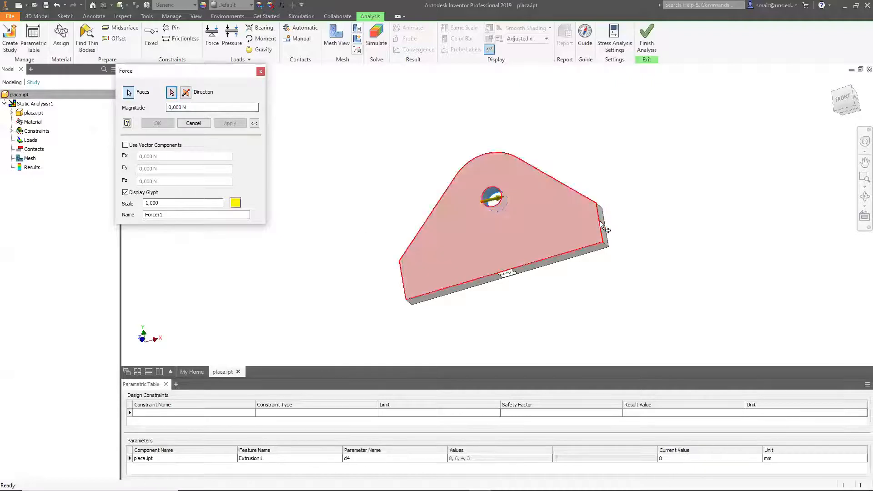
middle_click_drag(659, 224, 628, 232, "shift")
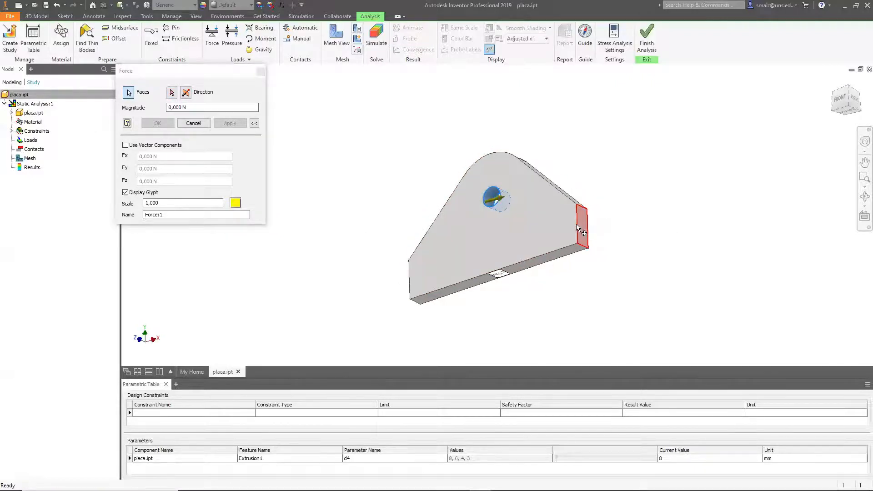
scroll(577, 227, "up", 5)
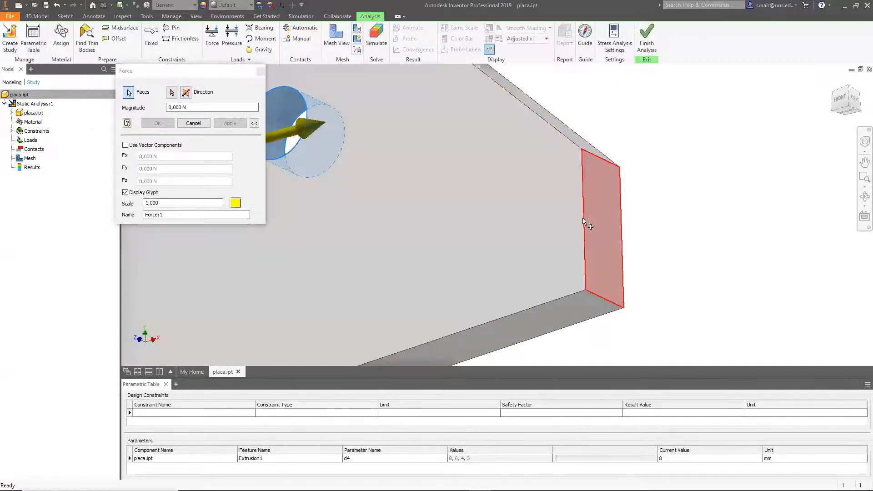
left_click(171, 92)
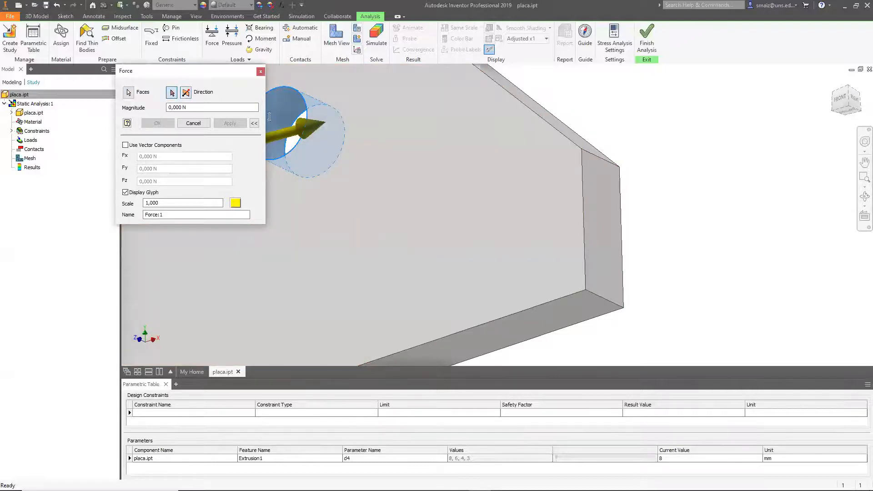
left_click(586, 213)
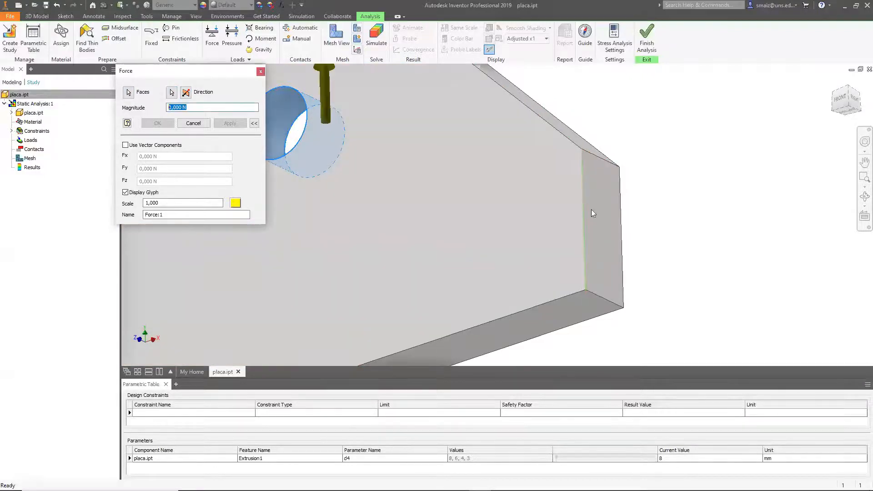
scroll(591, 210, "down", 5)
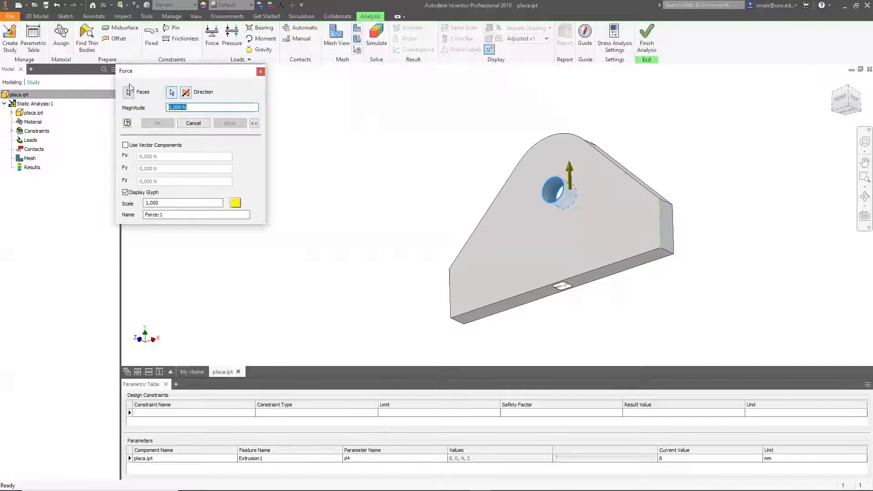
type("1000")
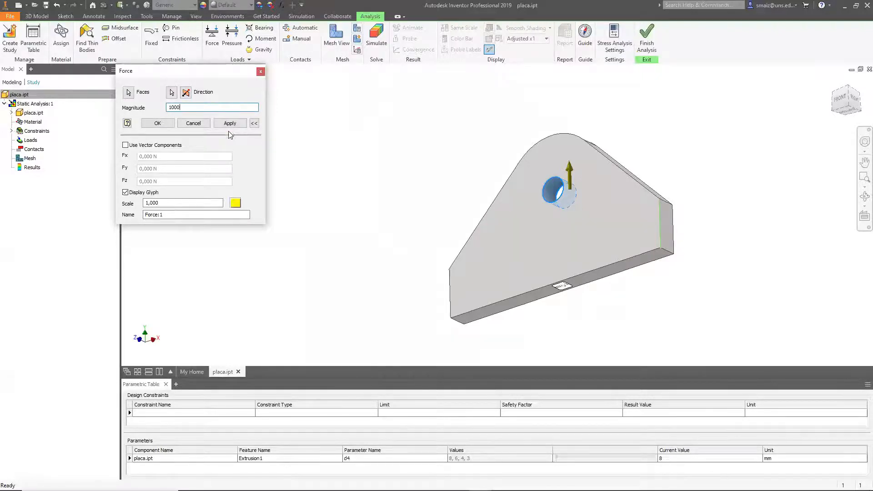
left_click(233, 123)
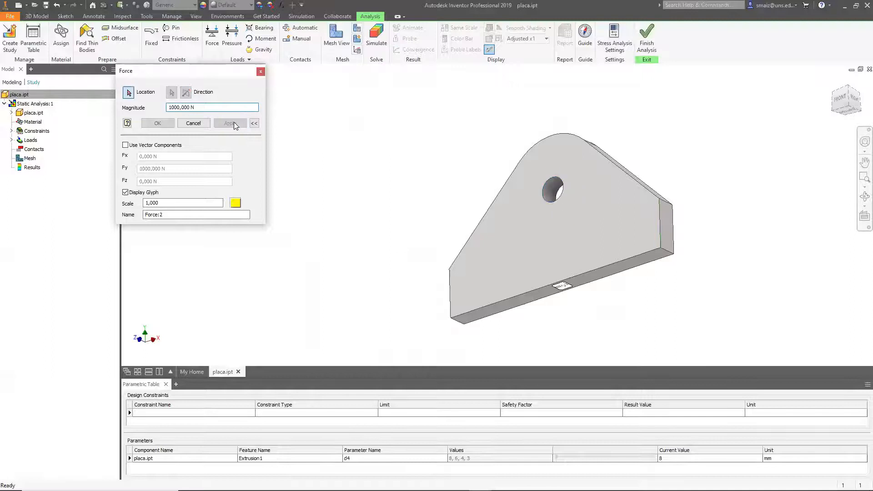
left_click(260, 72)
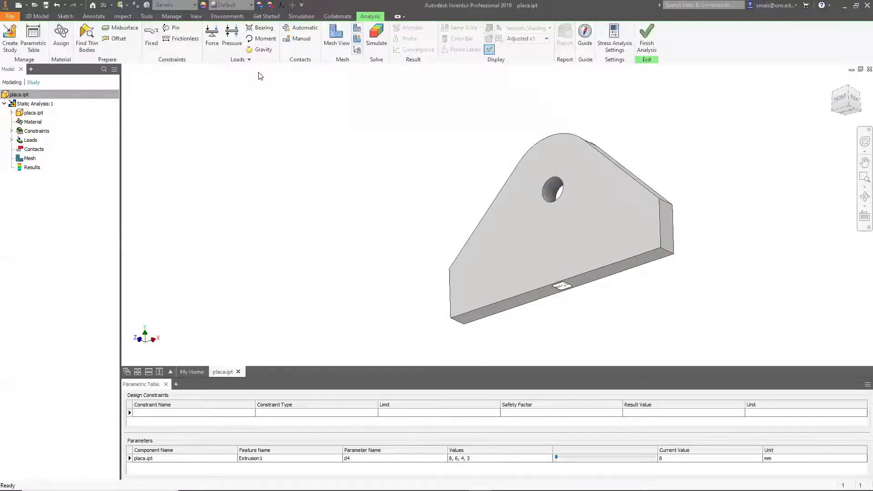
- Open the simulation run for the study, check its warnings, and close it without running
left_click(371, 40)
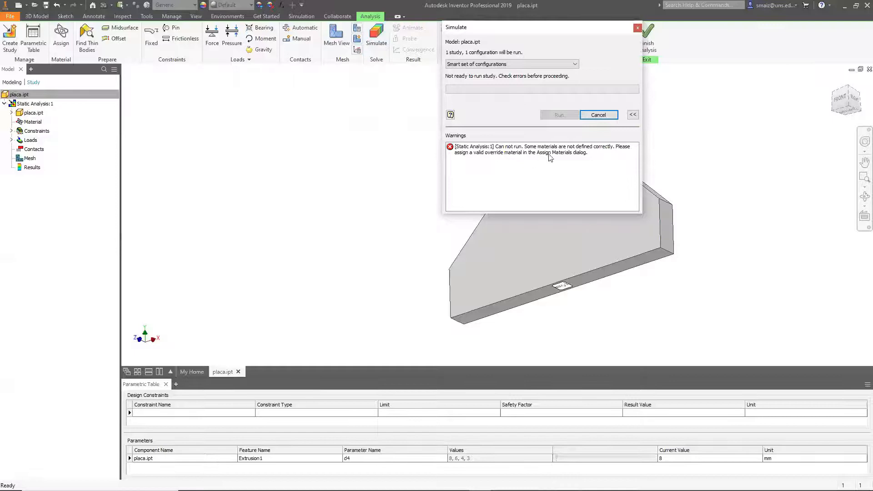
left_click(638, 28)
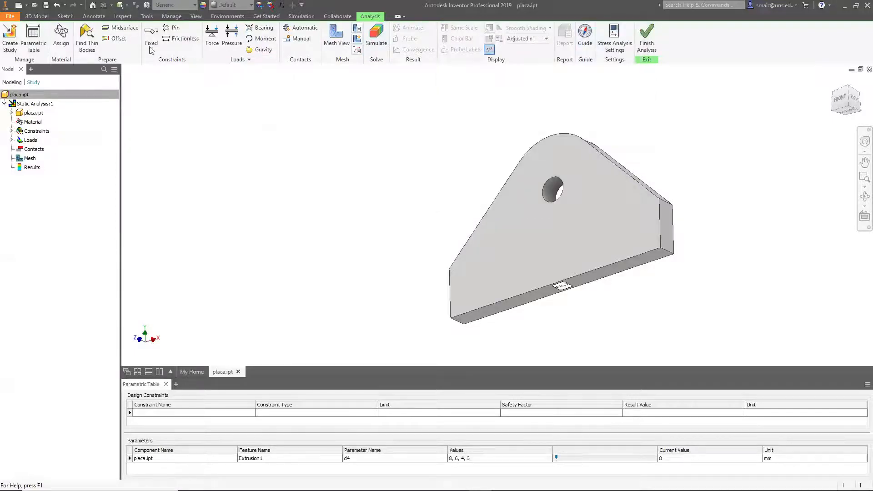
- Assign Steel, Alloy as the override material of placa.ipt
left_click(60, 37)
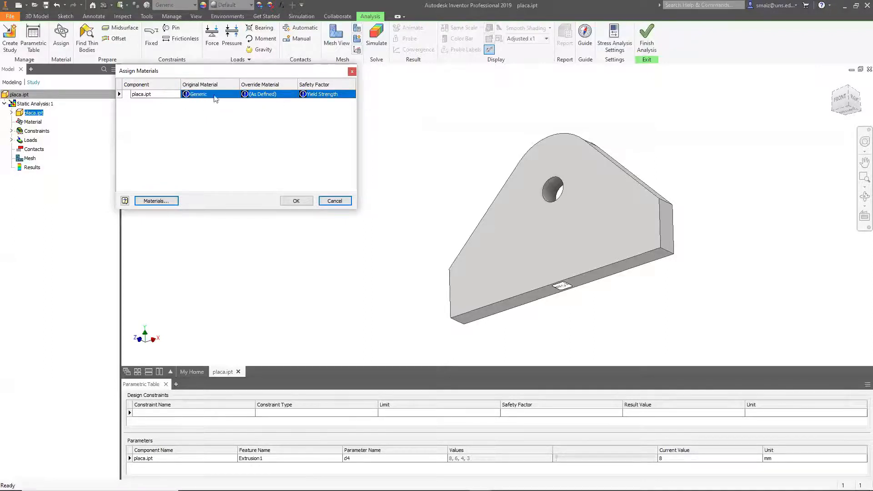
left_click(283, 94)
left_click(292, 94)
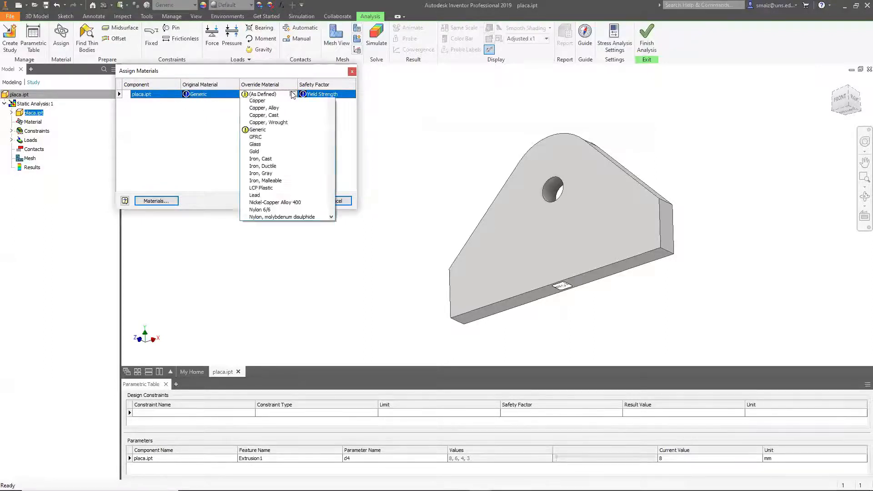
scroll(271, 200, "down", 5)
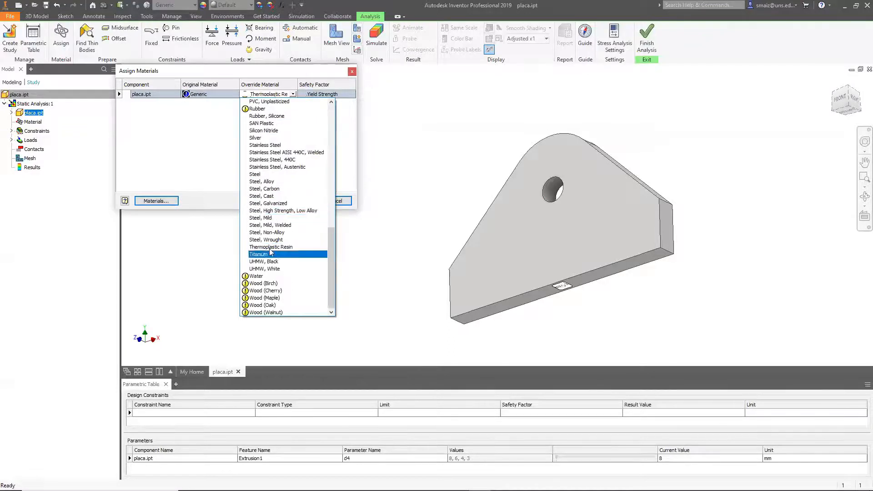
left_click(270, 187)
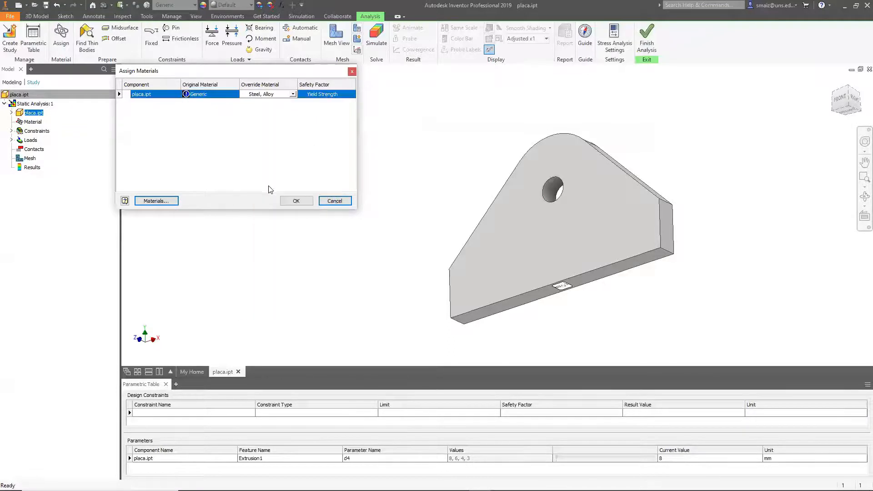
left_click(293, 202)
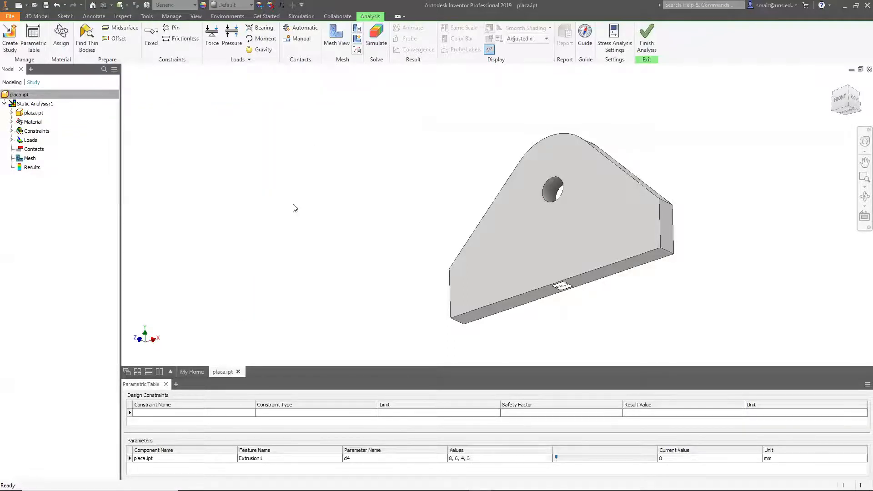
- Run the static stress simulation of placa.ipt and try to vary the Extrusion1 parameter d4 through its listed values
left_click(377, 39)
left_click(559, 115)
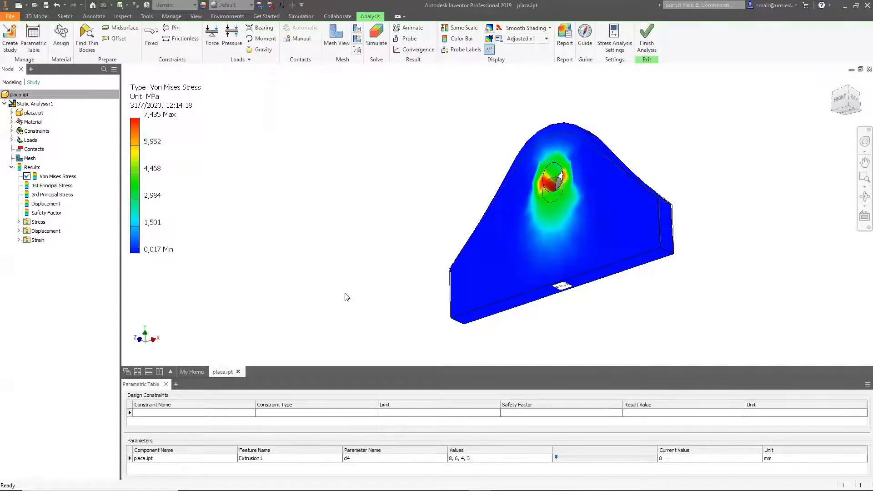
left_click(558, 459)
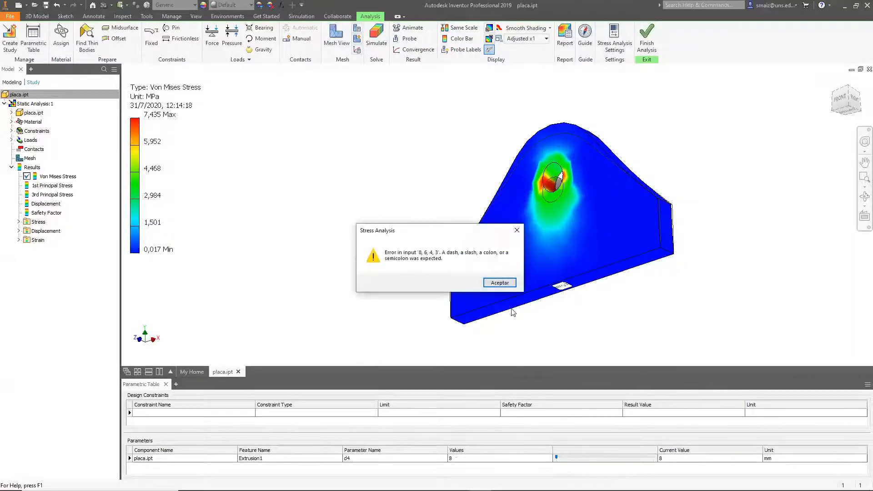
left_click(501, 283)
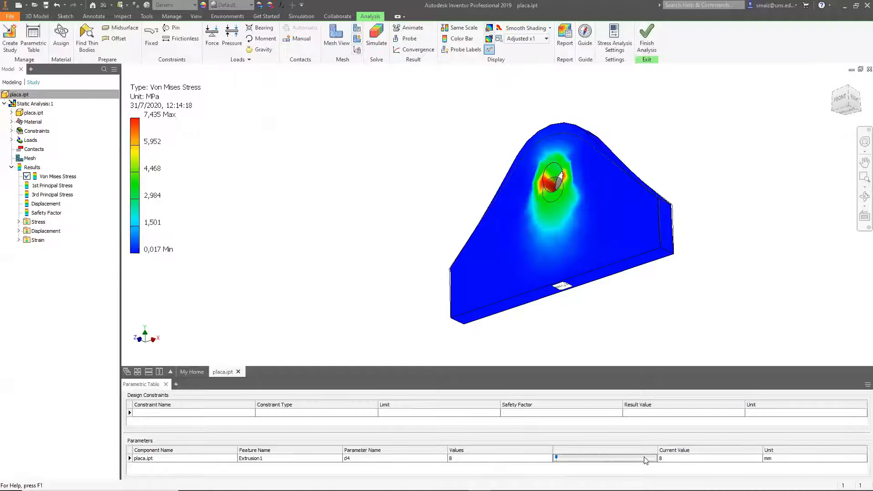
left_click(669, 459)
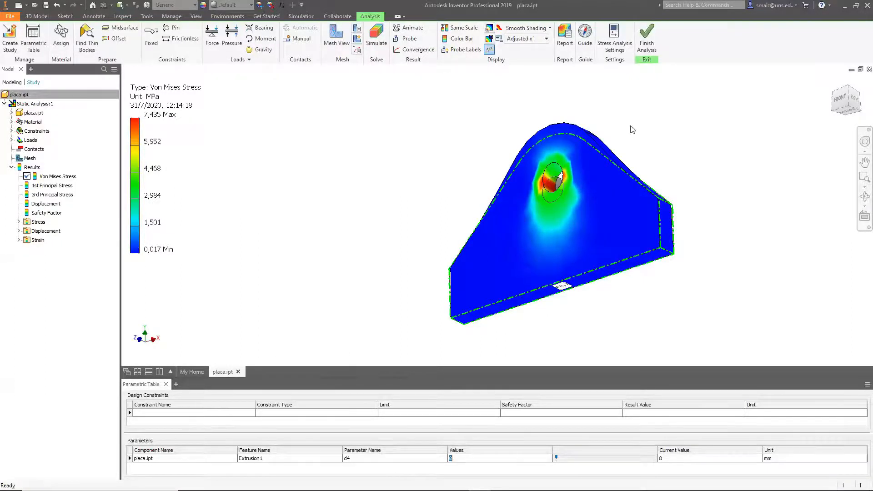
- Switch to the PowerPoint slideshow, review the slides on selecting parameters and filling in the parametric table, and return to Inventor
middle_click_drag(753, 155, 731, 164, "shift")
key("alt+Tab")
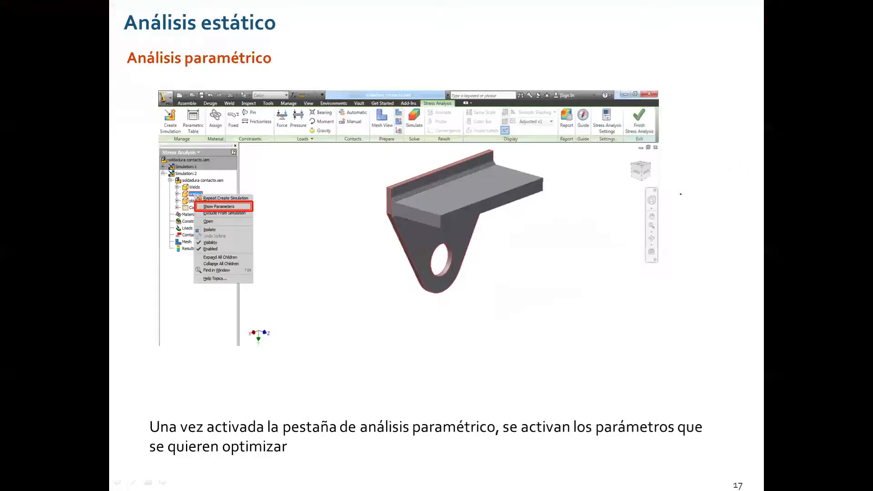
left_click(536, 241)
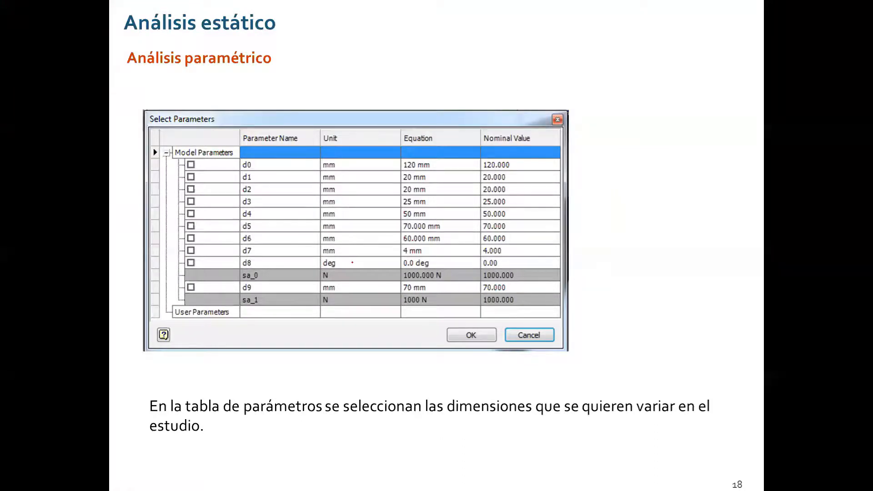
left_click(355, 264)
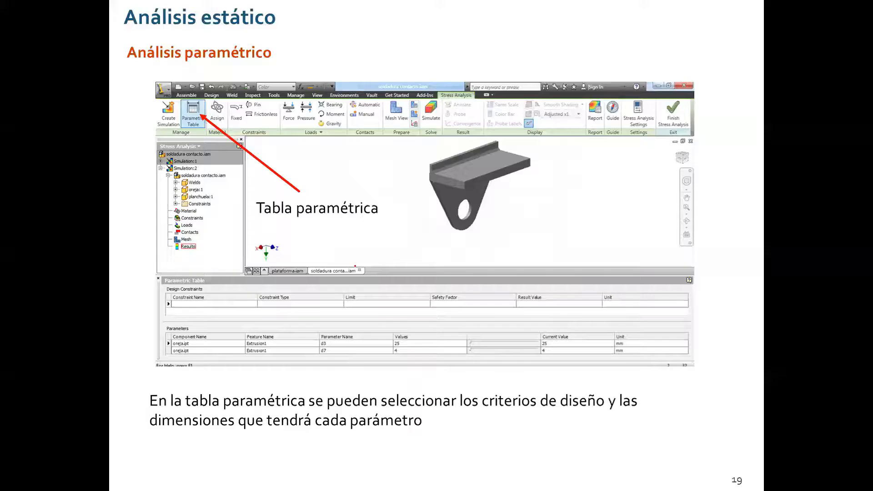
scroll(395, 351, "down", 1)
scroll(395, 350, "up", 1)
key("alt+Tab")
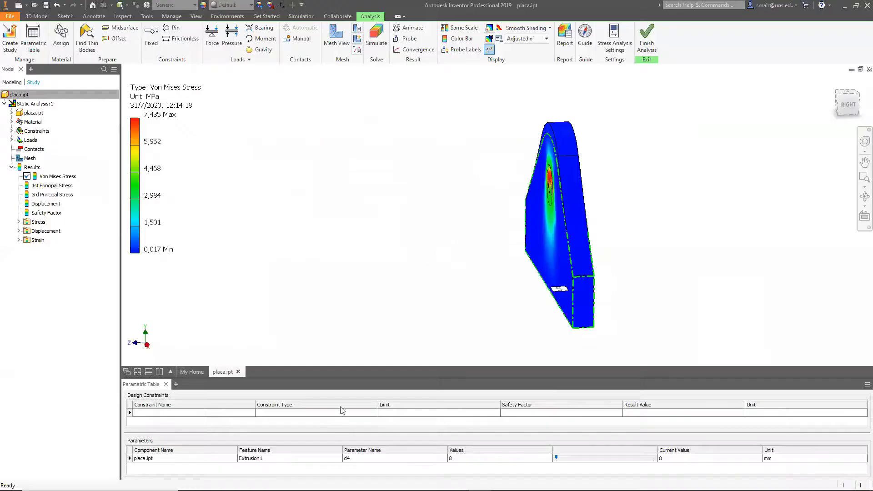
- Try to run the parametric simulation with 8-6-4 as the values of d4 and vary the thickness
left_click(467, 459)
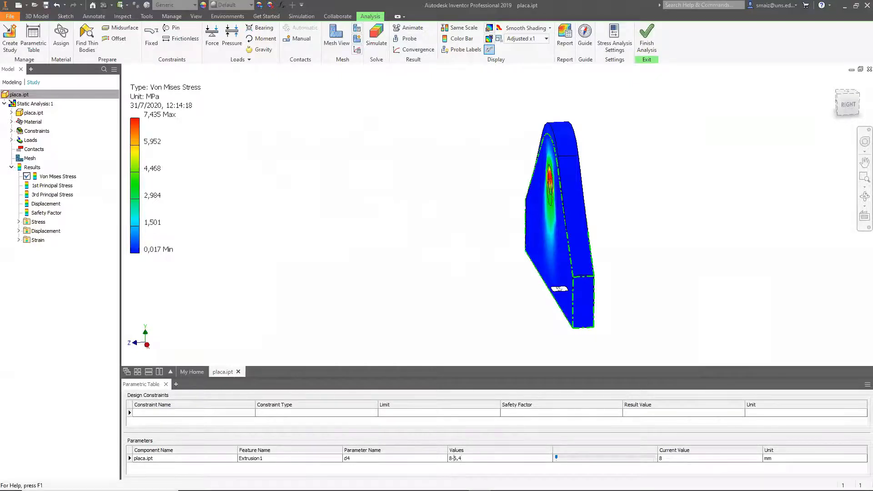
key("BackSpace")
left_click(380, 35)
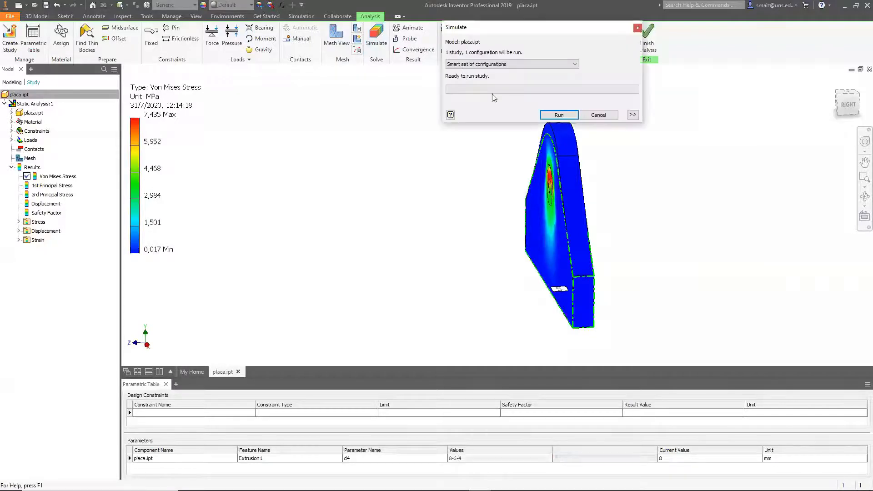
left_click(555, 116)
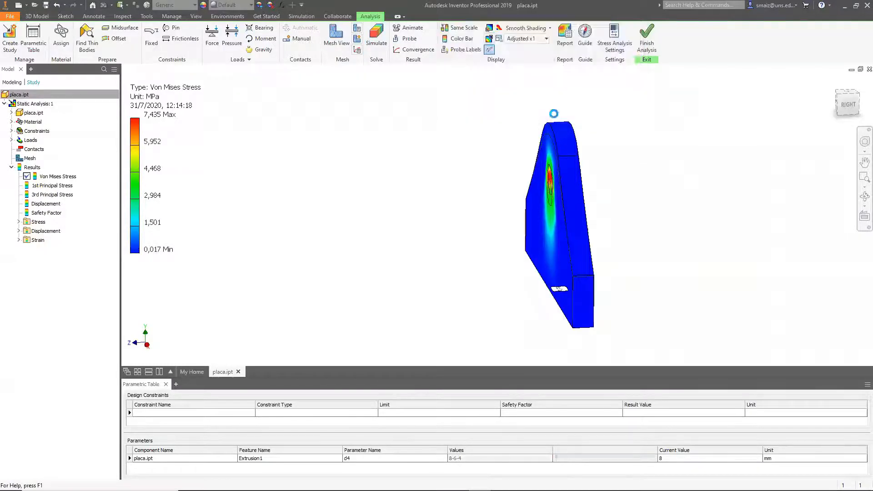
left_click(556, 458)
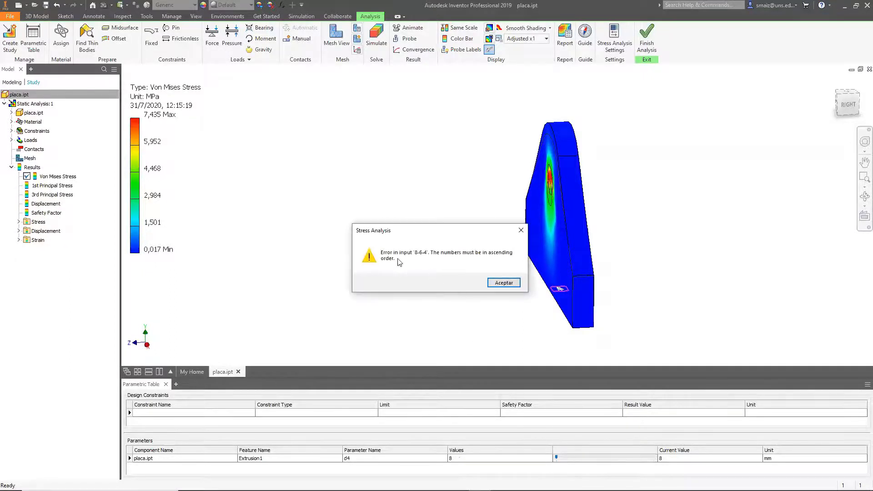
left_click(503, 283)
- Run the simulation with 8-12-15 entered as the values of d4, and set the current thickness to 13.5 mm
left_click(459, 460)
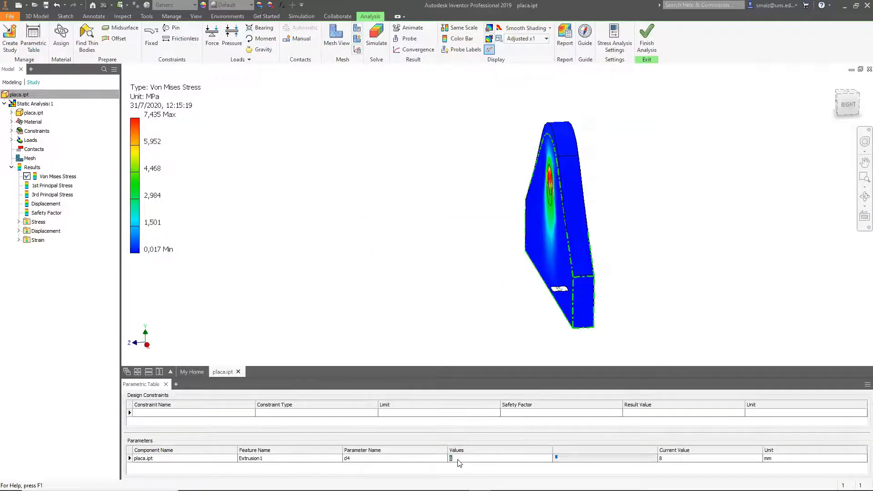
type("-12-15")
left_click(376, 37)
left_click(574, 114)
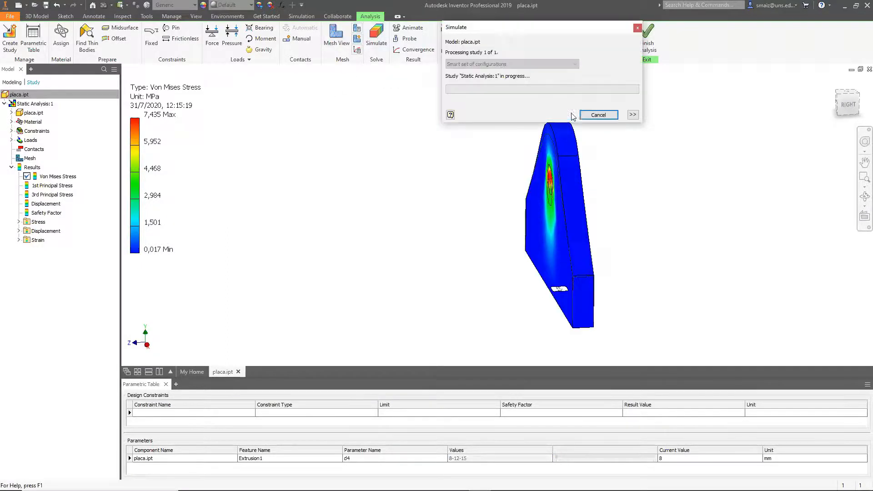
left_click(571, 459)
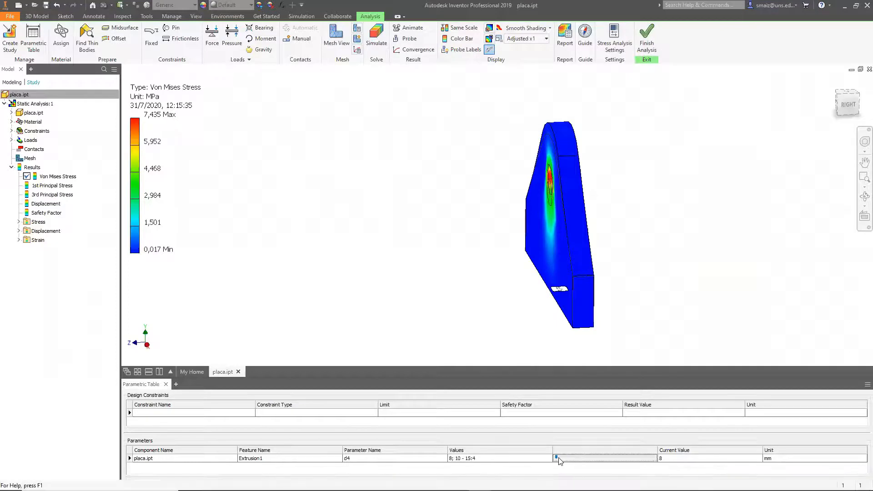
left_click_drag(556, 458, 632, 461)
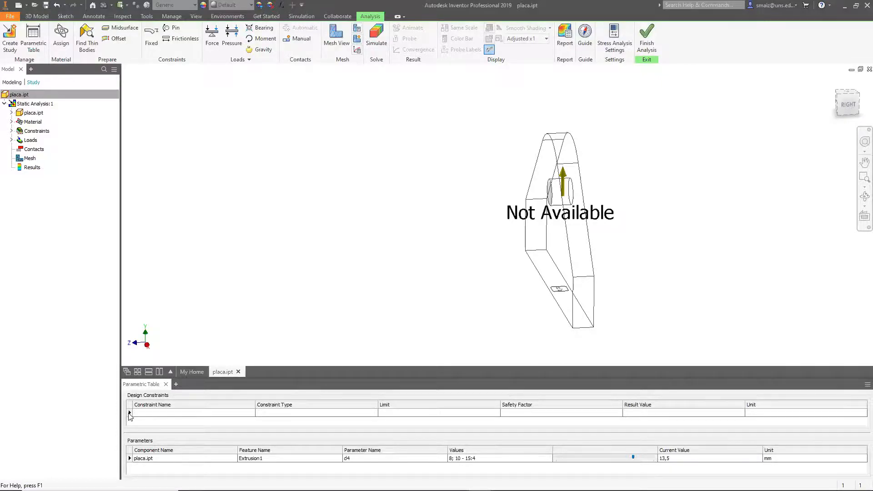
- Set the values of d4 to 8;10;12 and run the simulation with the smart set of configurations
left_click(150, 456)
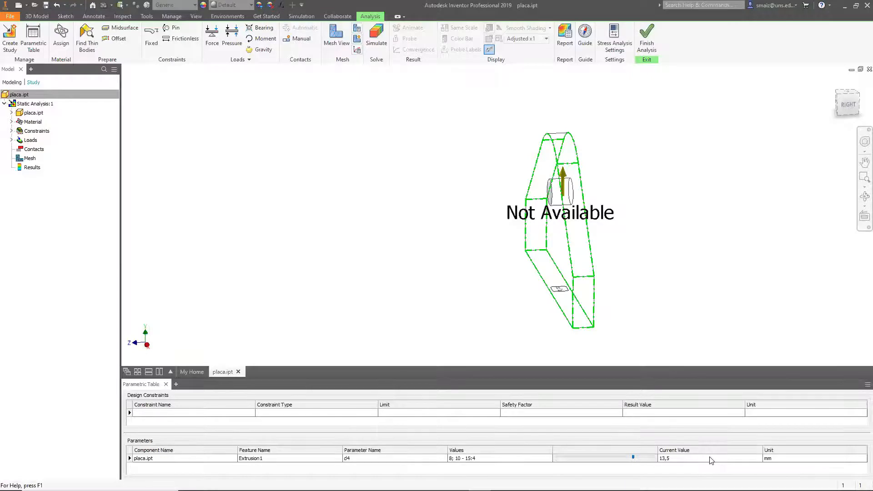
left_click(480, 462)
type("8")
left_click(377, 39)
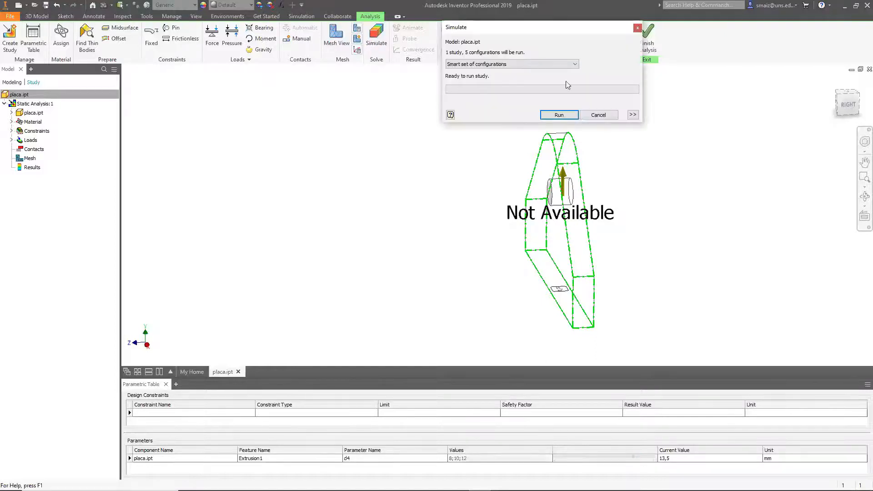
left_click(571, 116)
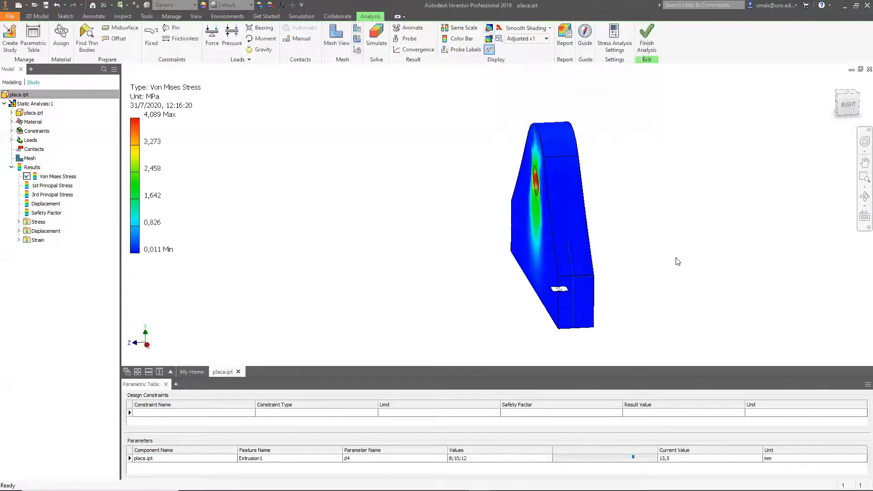
- Display the Von Mises stress results for plate thicknesses of 8, 10 and 12 mm in turn
left_click_drag(633, 457, 559, 460)
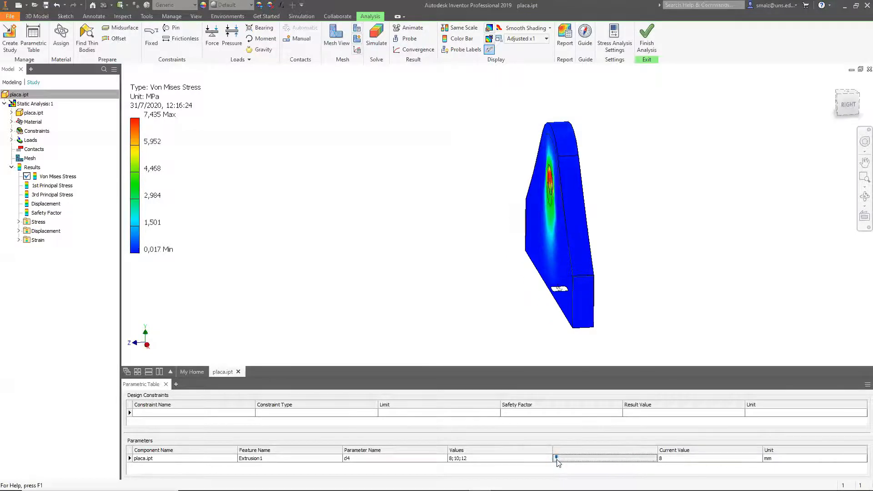
left_click(839, 99)
scroll(498, 201, "down", 3)
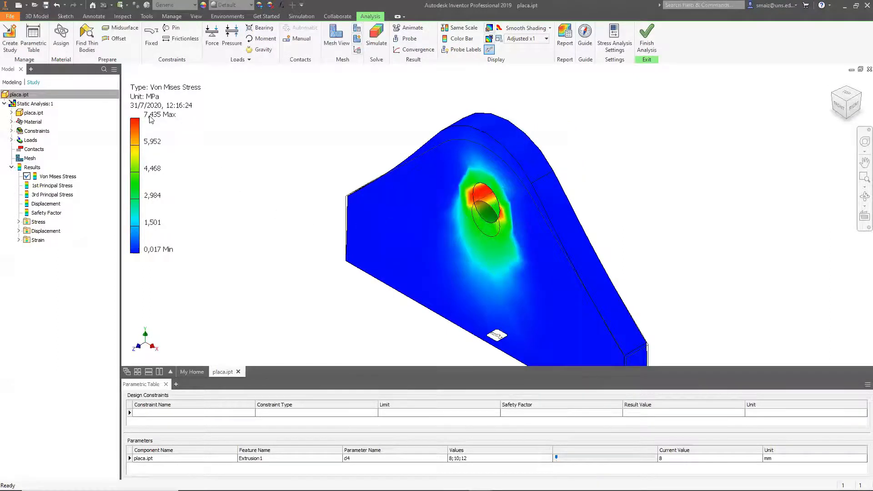
left_click(578, 458)
left_click_drag(558, 459, 589, 461)
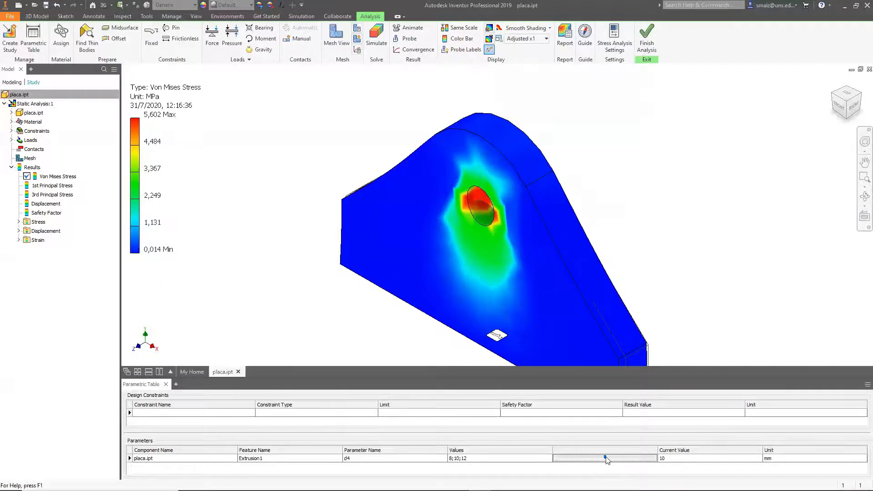
left_click_drag(610, 459, 647, 459)
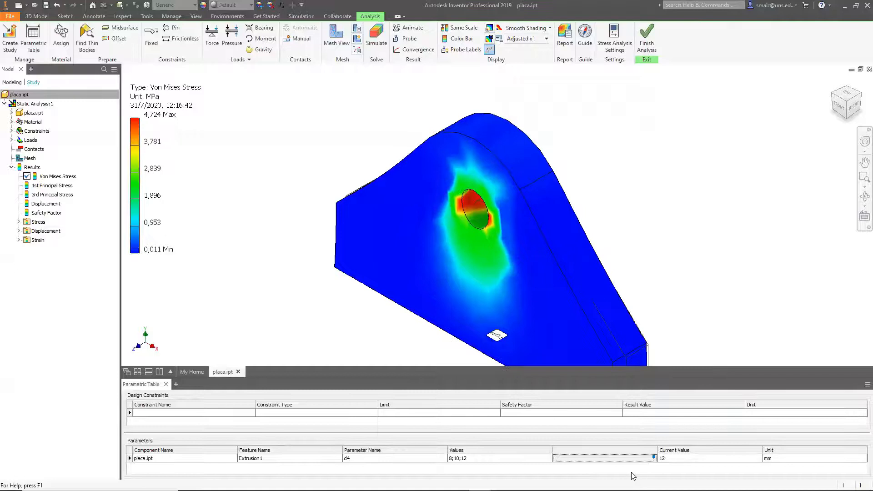
- Show the mesh over the Von Mises results and examine the elements around the hole from the front
scroll(495, 157, "down", 5)
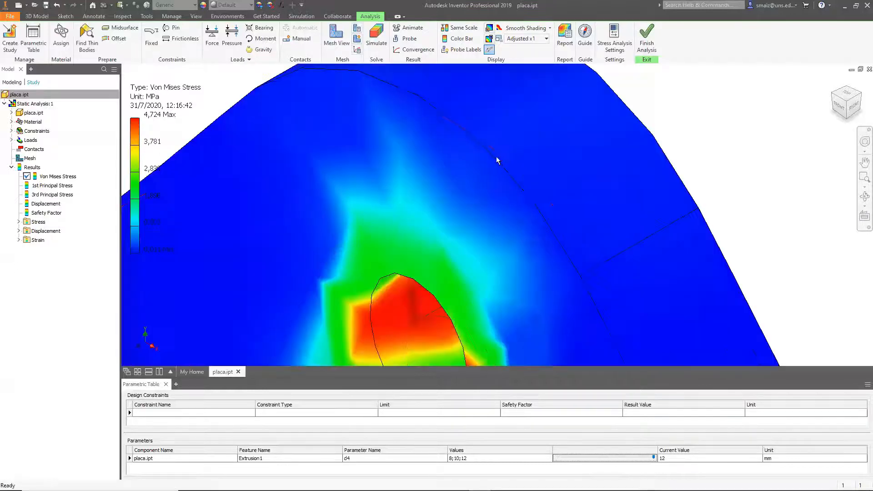
scroll(495, 157, "up", 8)
scroll(496, 164, "down", 4)
scroll(498, 166, "up", 2)
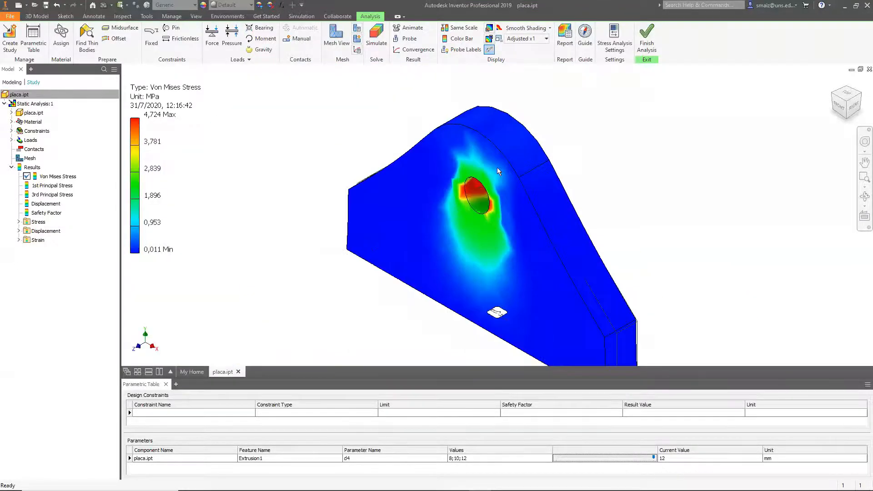
left_click(337, 38)
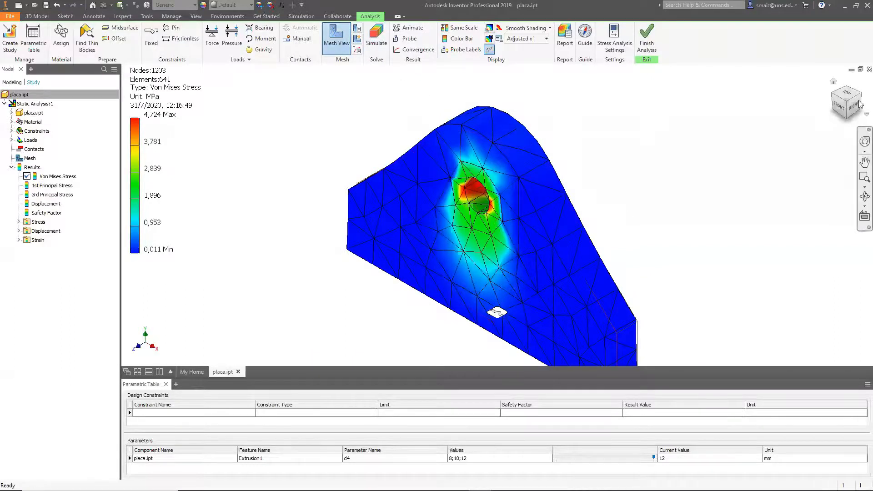
left_click(844, 109)
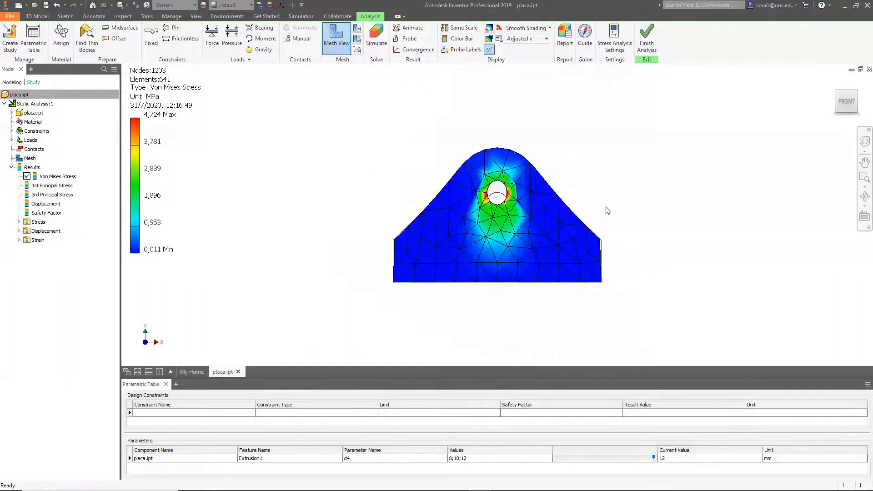
scroll(497, 191, "up", 5)
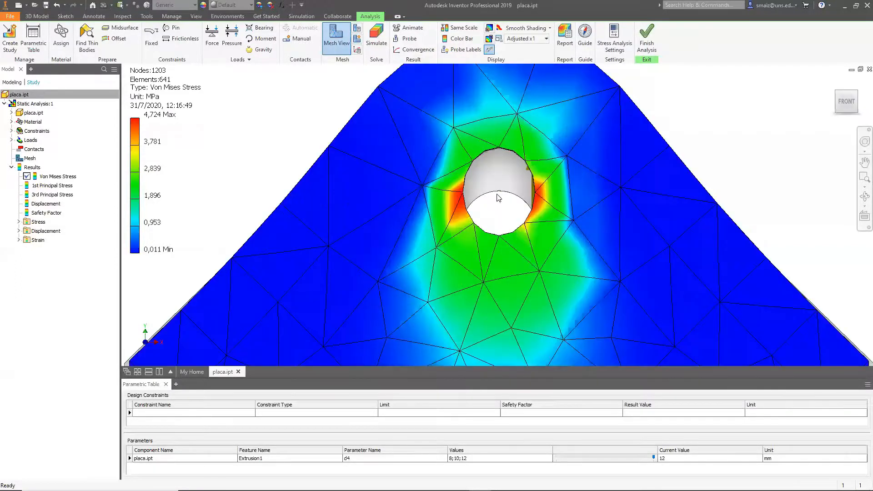
scroll(492, 145, "down", 3)
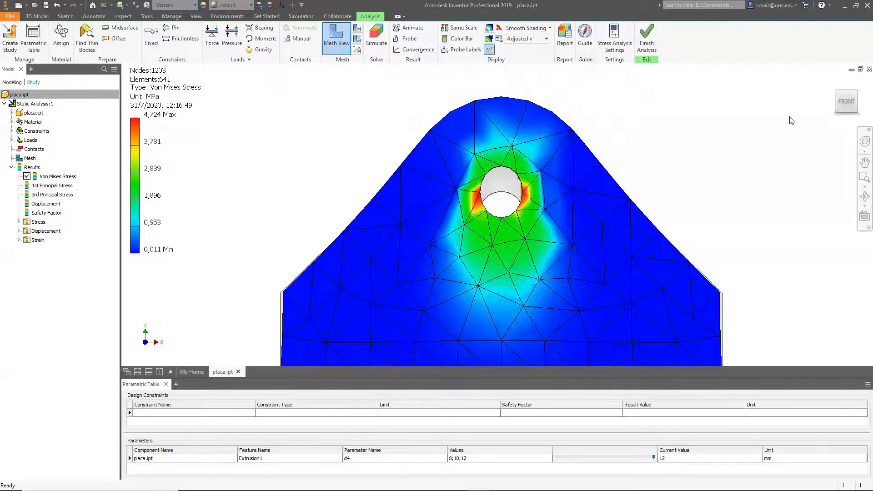
left_click(857, 94)
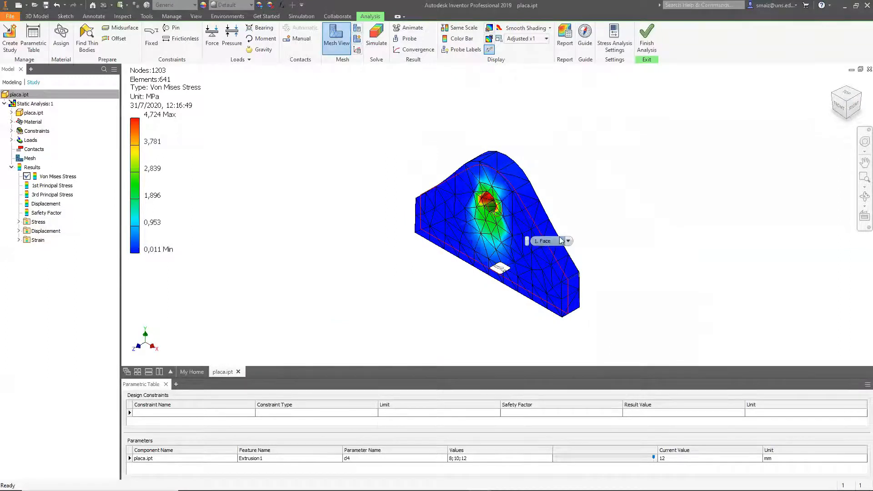
- Switch to PowerPoint, end the slideshow discarding the ink annotations, and return to Inventor
key("alt+Tab")
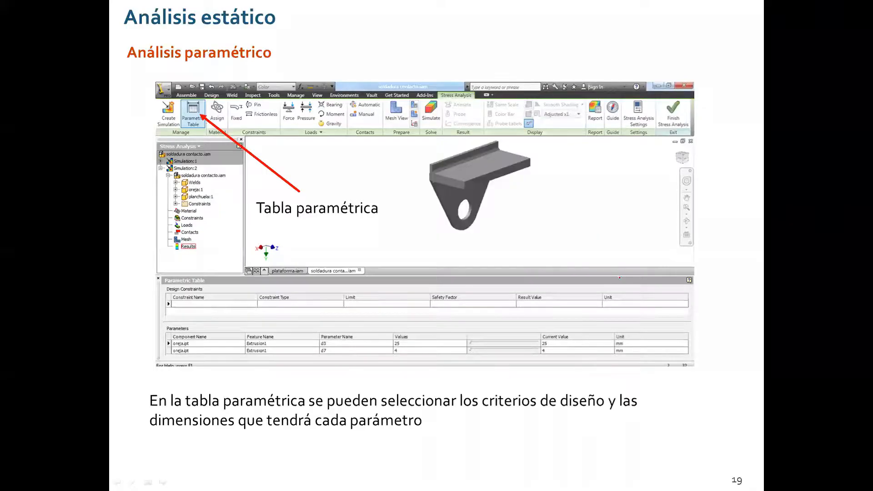
left_click(620, 278)
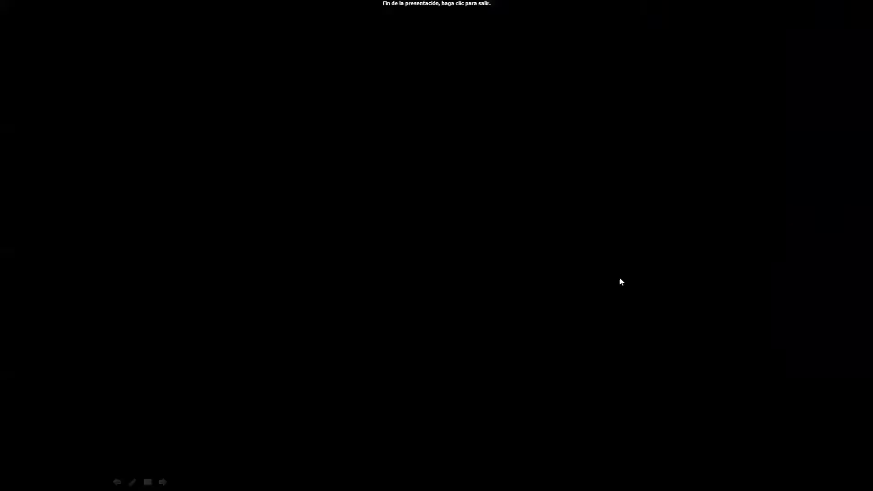
left_click(617, 279)
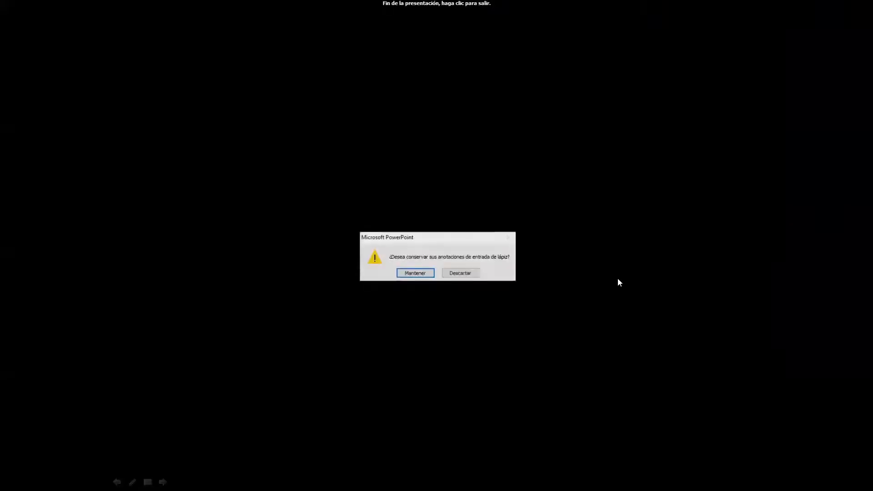
left_click(460, 274)
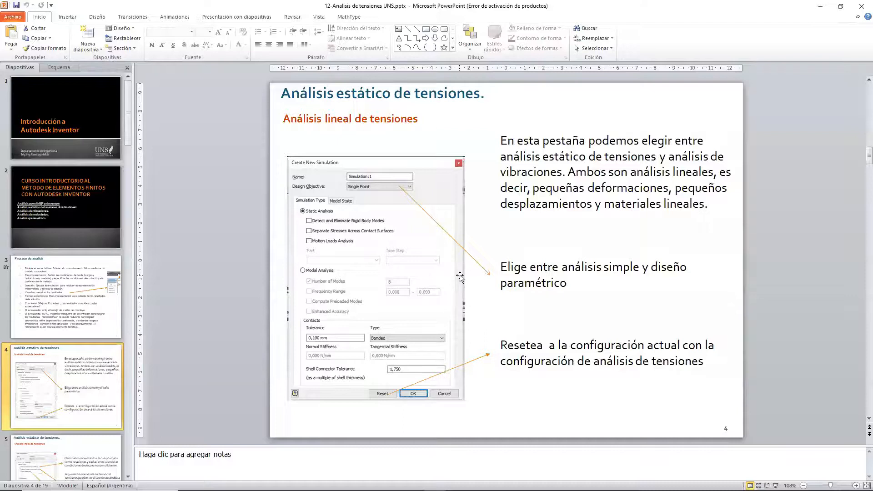
key("alt+Tab")
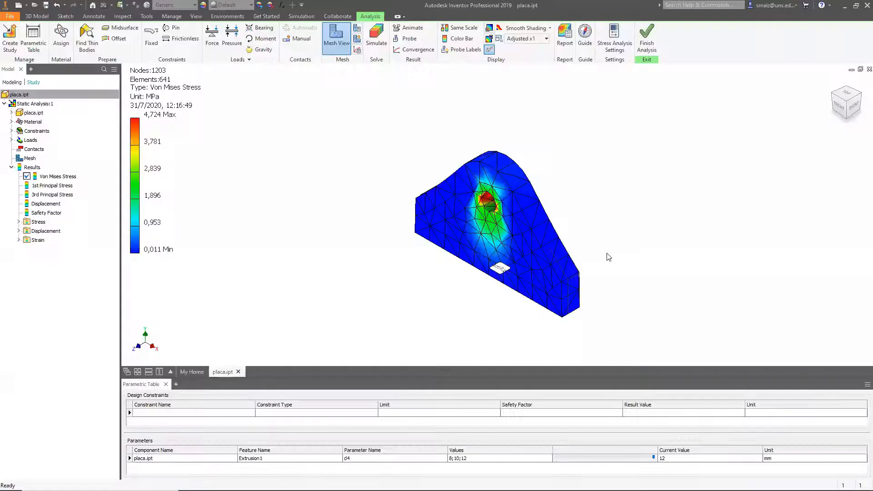
- Switch to PowerPoint, start the slideshow of the mesh refinement presentation from its contents slide, and return to Inventor
key("alt+Tab")
left_click(607, 250)
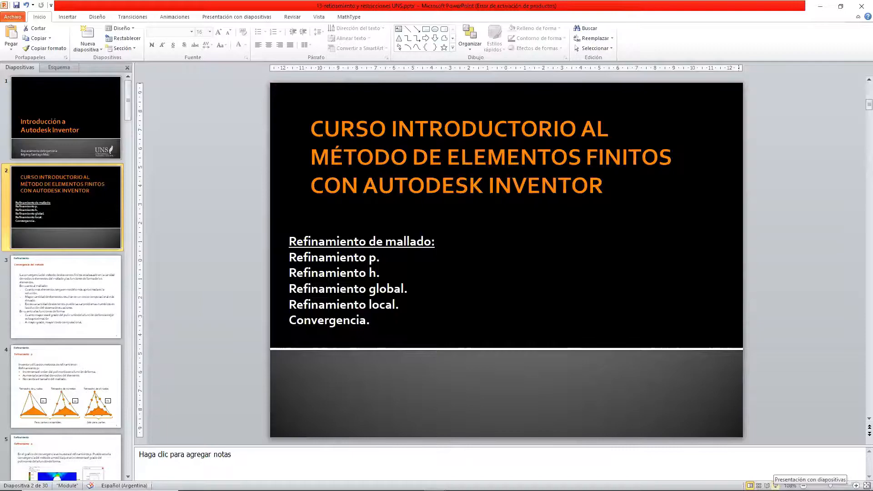
left_click(776, 486)
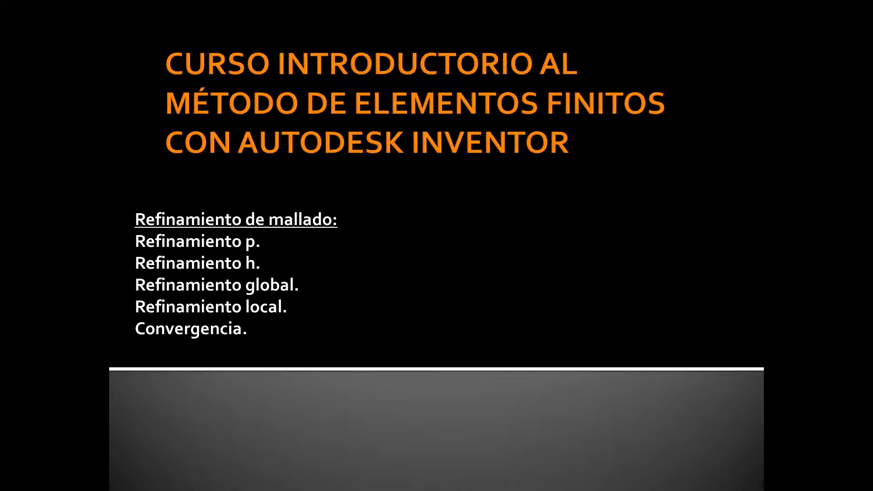
key("alt+Tab")
key("alt+Tab")
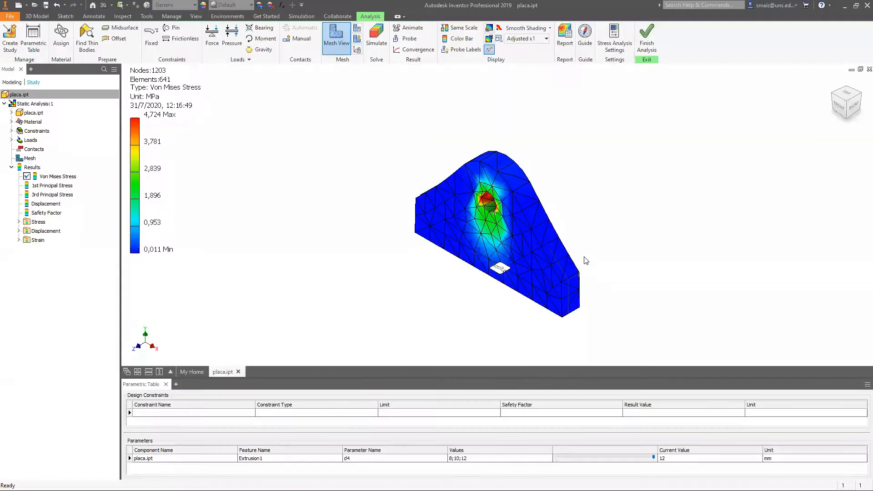
- View the Von Mises result from the front with the deformation scale at Adjusted x2, x5, x0.5 and Actual in turn
left_click(841, 106)
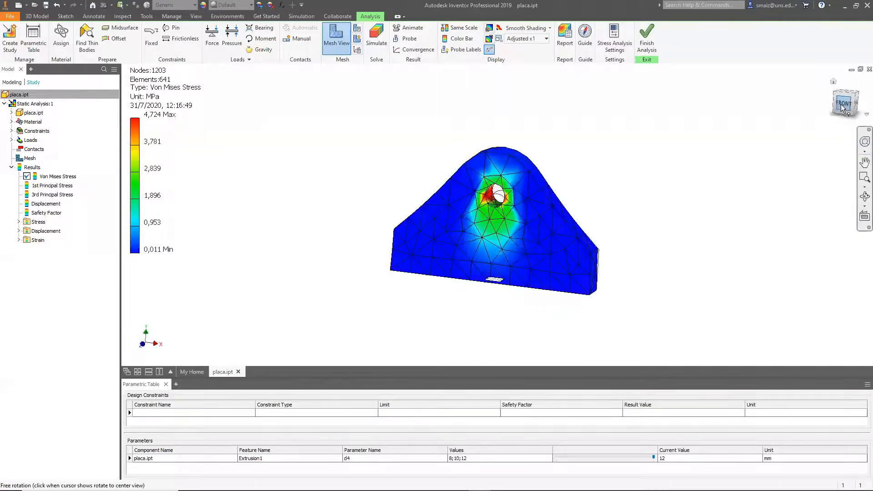
scroll(610, 142, "down", 5)
scroll(585, 184, "up", 4)
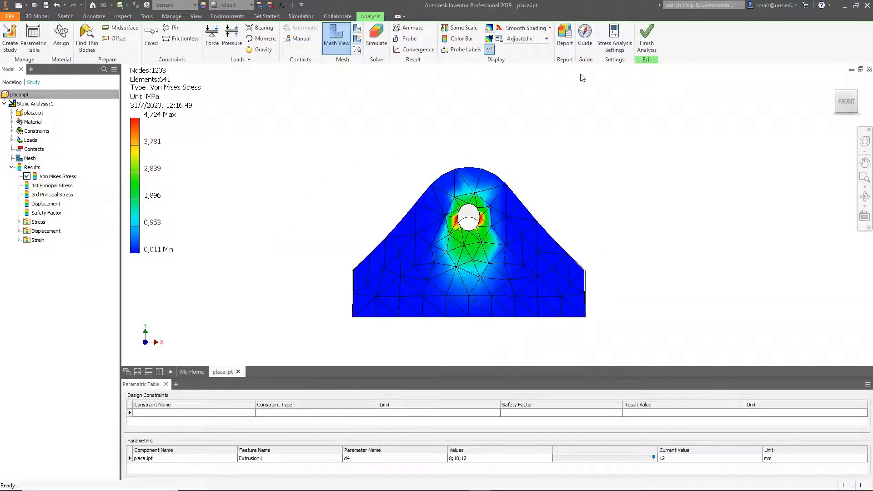
left_click(519, 40)
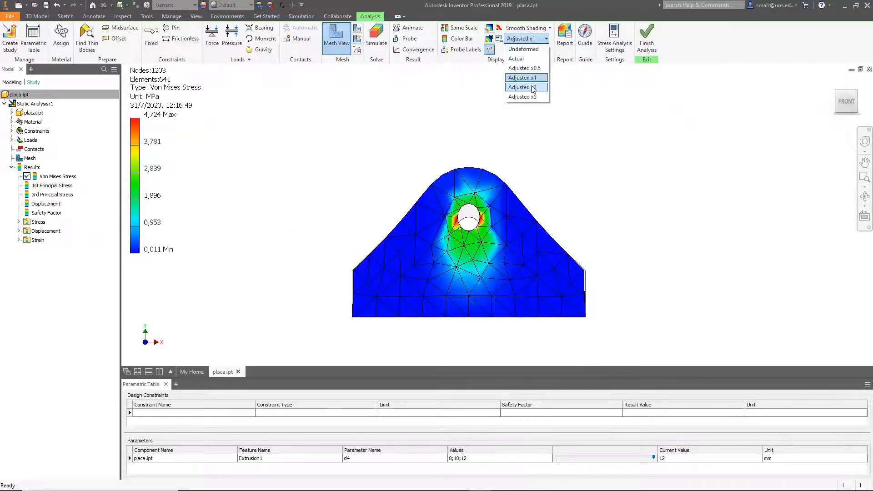
left_click(533, 90)
left_click(527, 39)
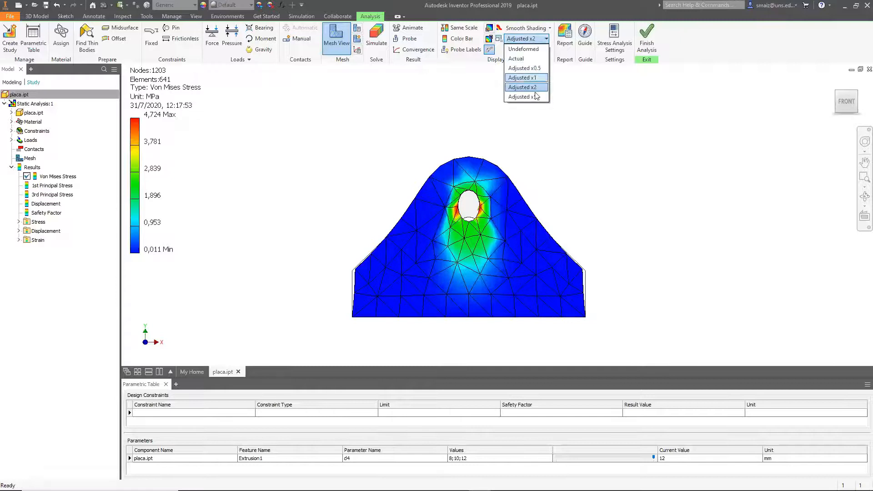
left_click(536, 97)
left_click(536, 39)
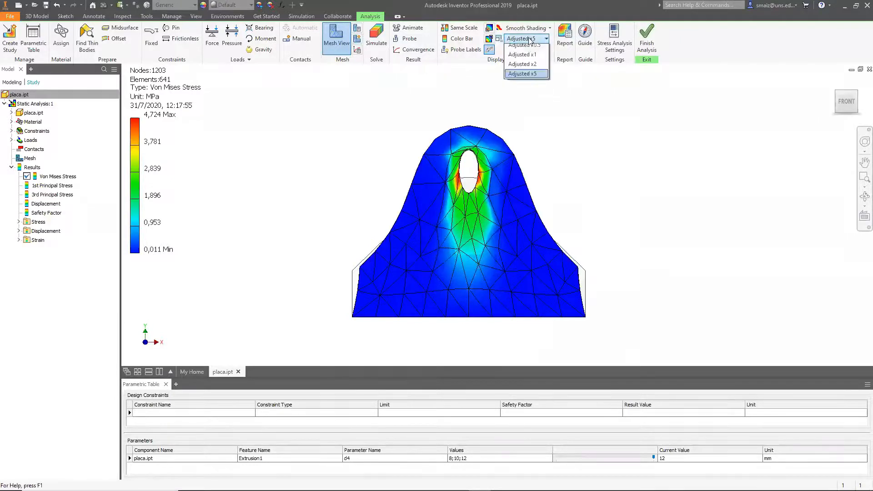
left_click(537, 68)
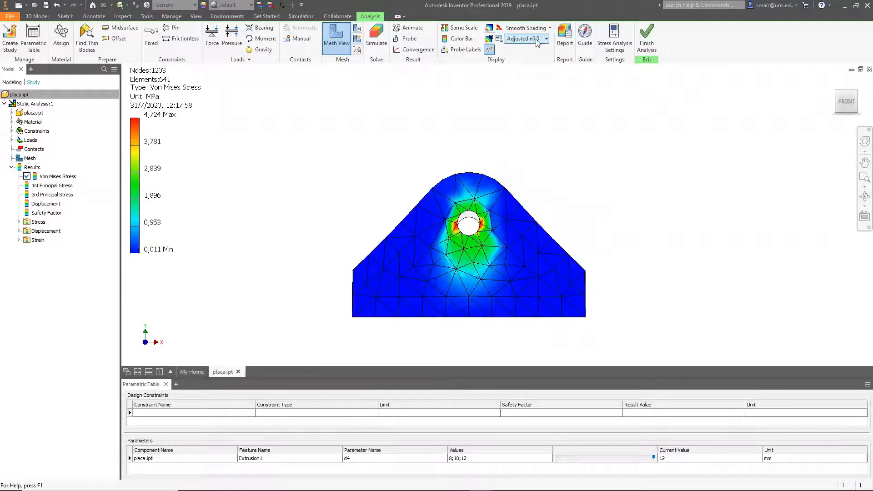
left_click(530, 38)
left_click(533, 59)
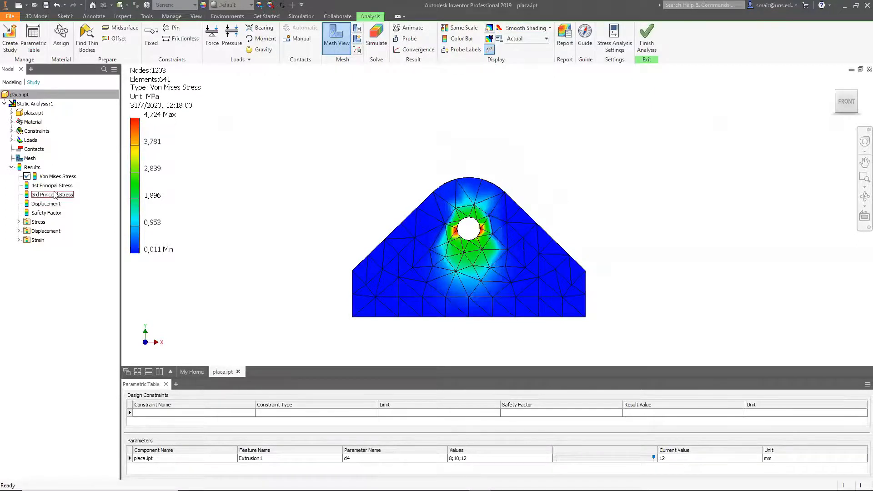
- Display the Displacement result and view its deformation at Adjusted x0.5, x1 and x2 in turn
double_click(47, 204)
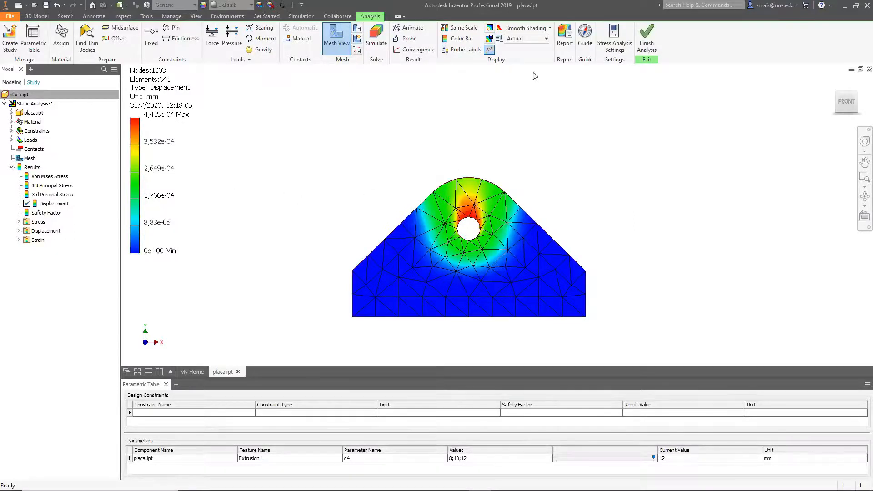
left_click(523, 39)
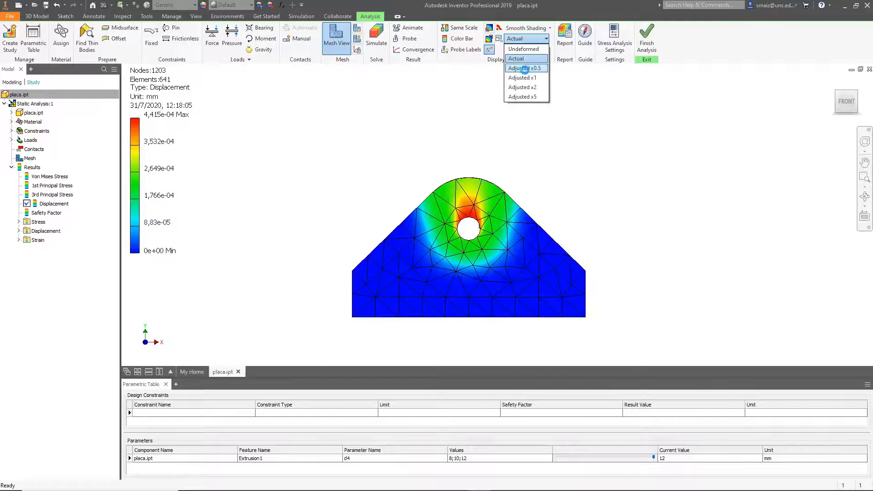
left_click(525, 69)
left_click(529, 40)
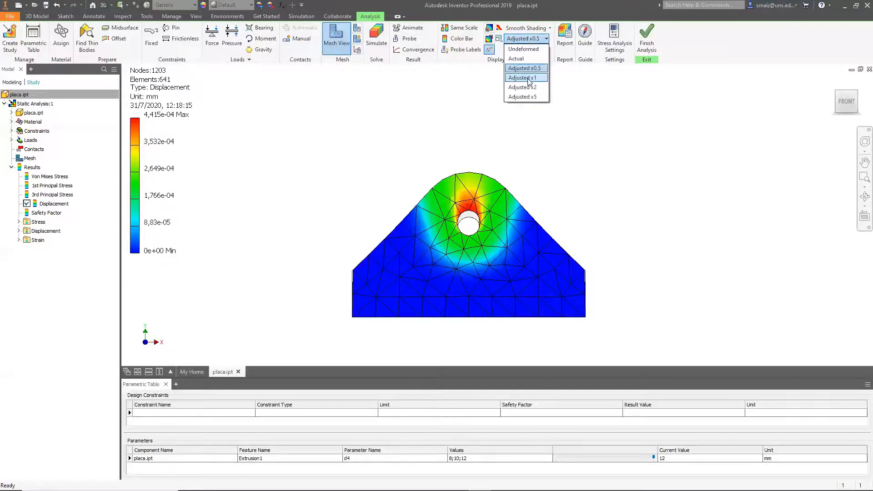
left_click(528, 79)
left_click(526, 39)
left_click(518, 88)
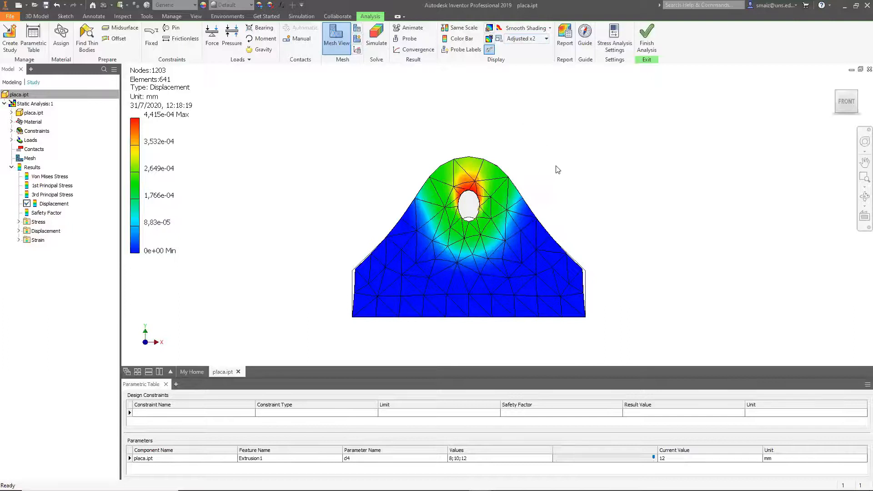
left_click(839, 94)
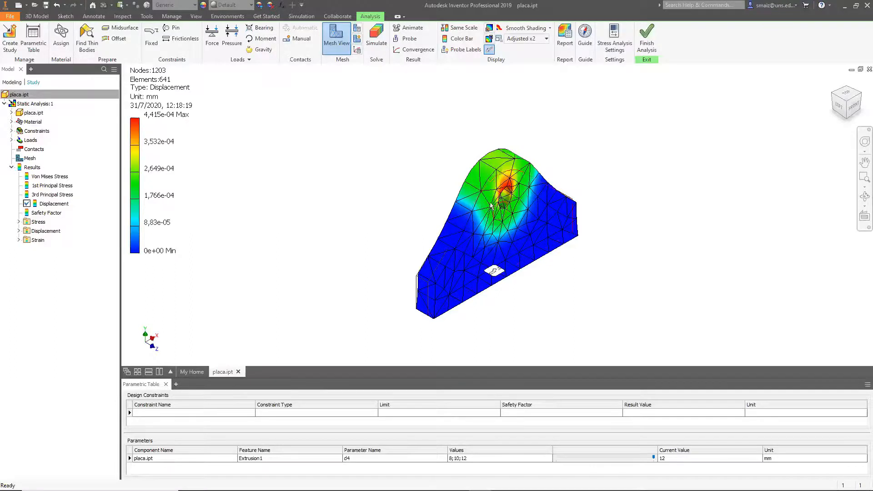
- Display the Von Mises stress again, examine the elements around the hole from the front, and switch to the PowerPoint slideshow
double_click(50, 176)
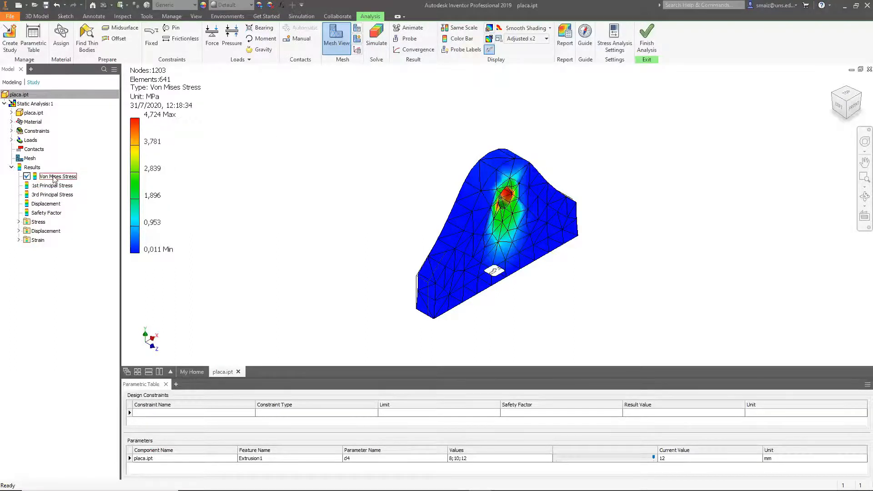
left_click(854, 105)
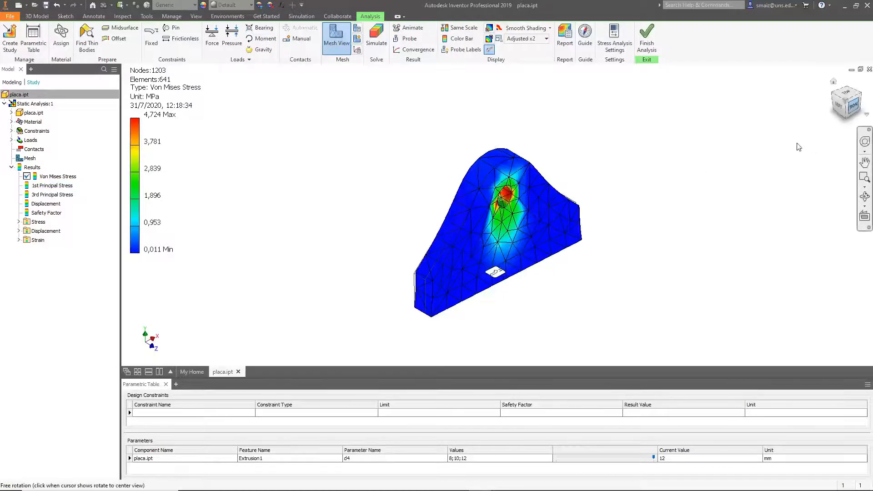
scroll(512, 190, "up", 5)
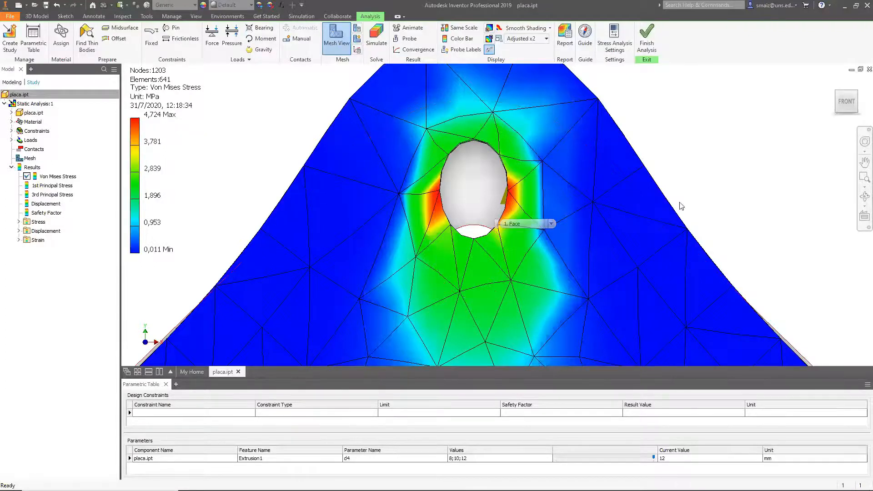
scroll(678, 204, "down", 5)
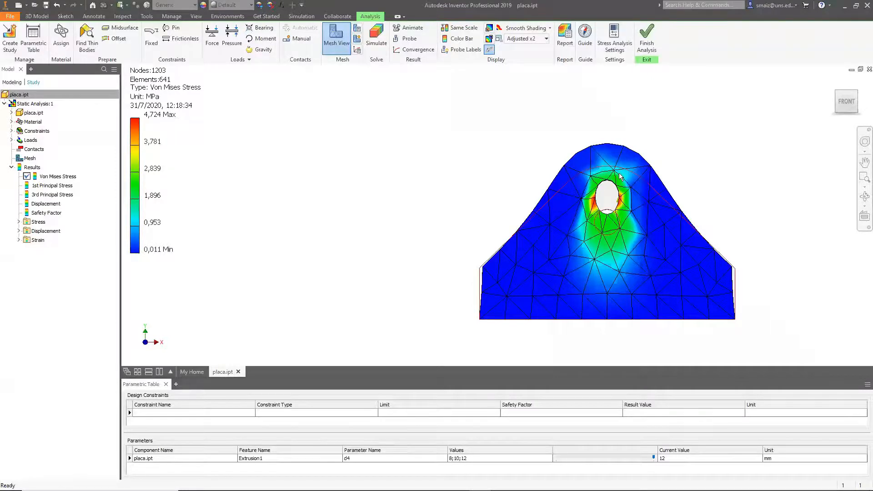
mouse_move(634, 190)
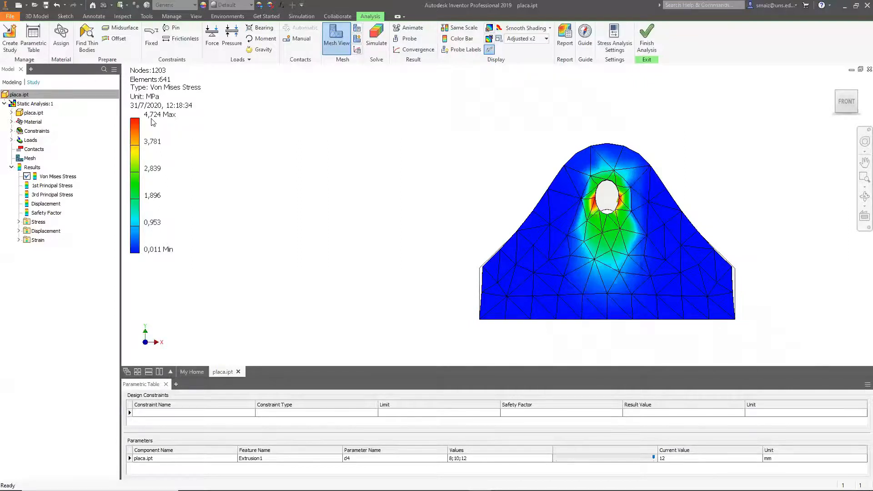
key("alt+Tab")
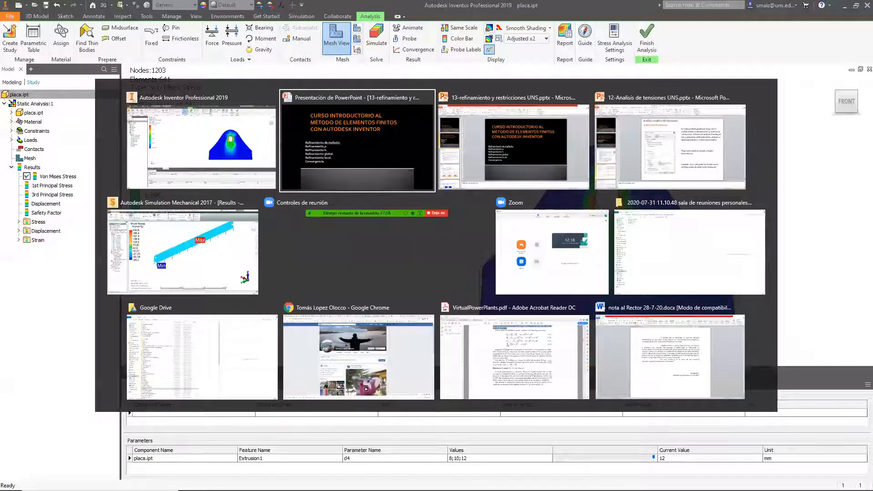
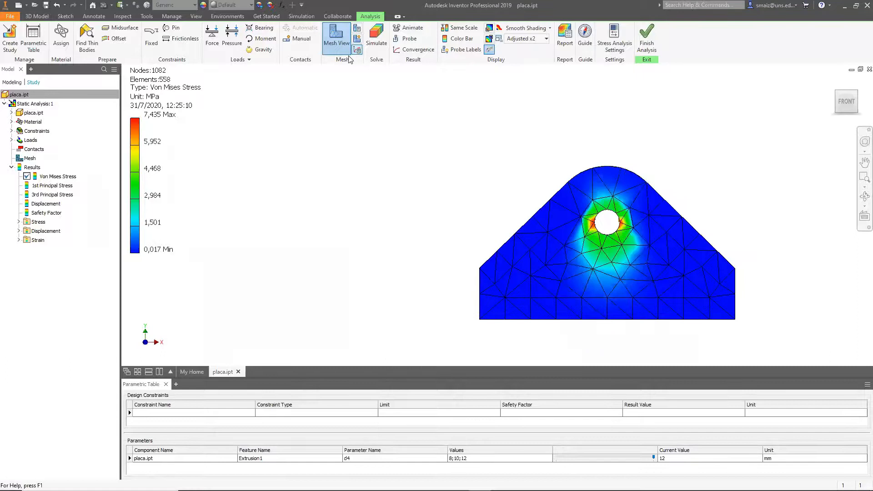
- Open the mesh convergence settings in Inventor and compare them with the Refinamiento h slide in PowerPoint
left_click(357, 51)
left_click_drag(168, 53, 357, 89)
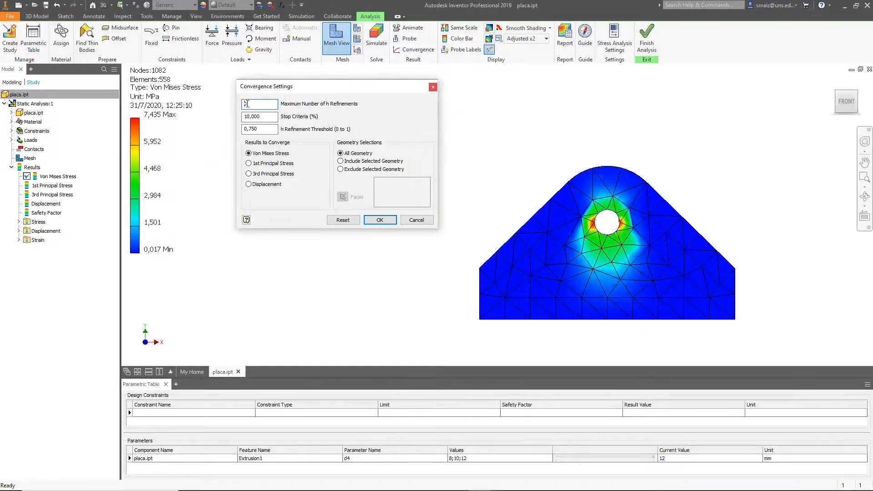
key("alt+Tab")
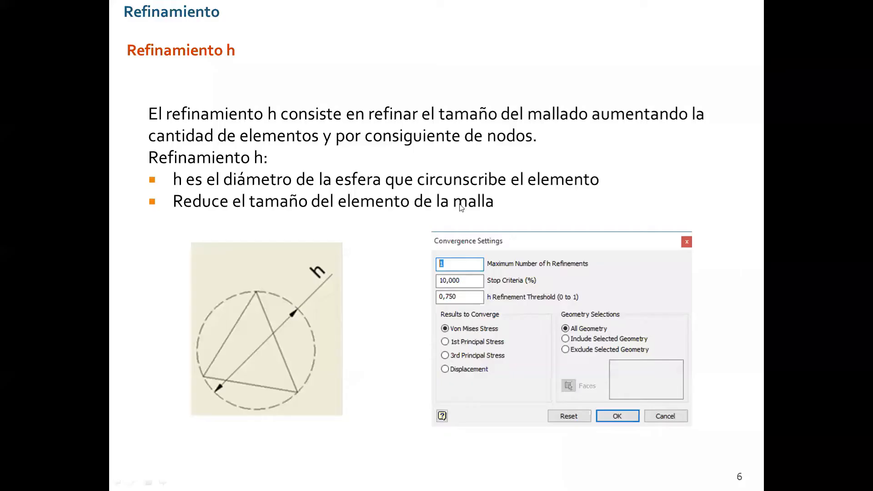
key("alt+Tab")
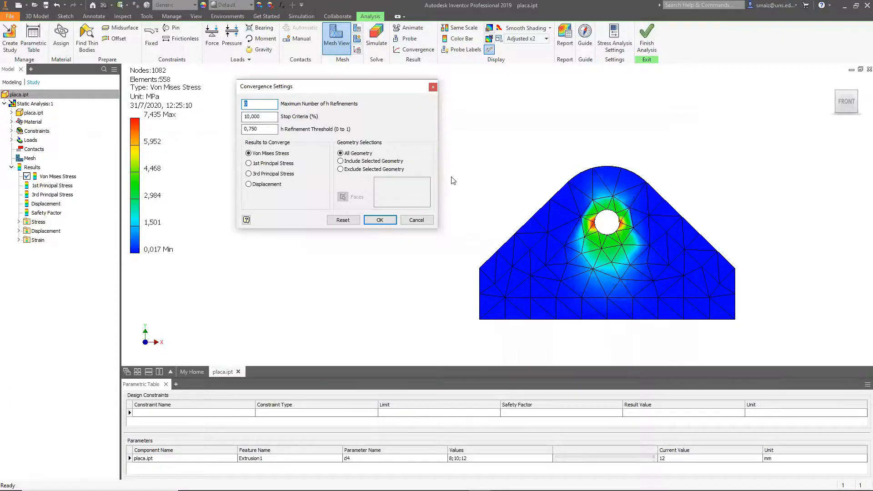
- Set the maximum number of h refinements to 3 and the stop criteria to 0,1 % in the convergence settings
left_click_drag(336, 89, 343, 103)
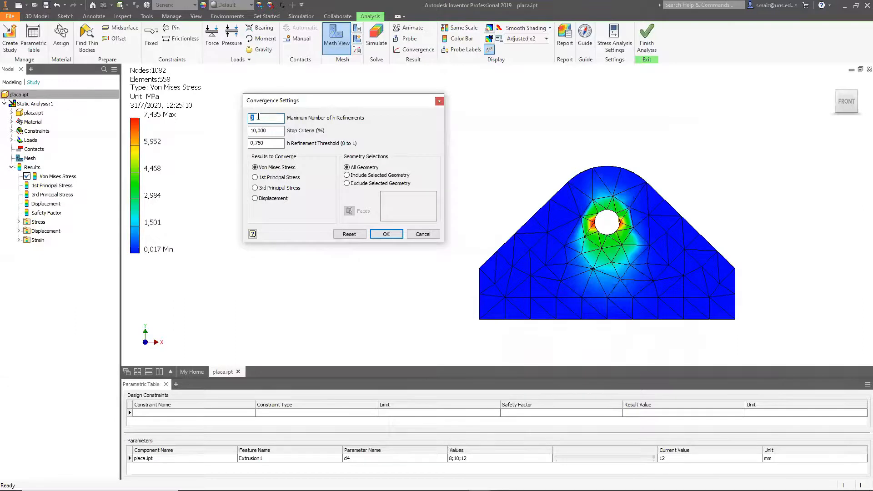
left_click_drag(258, 117, 247, 121)
type("3")
left_click_drag(274, 133, 219, 136)
type("0,1")
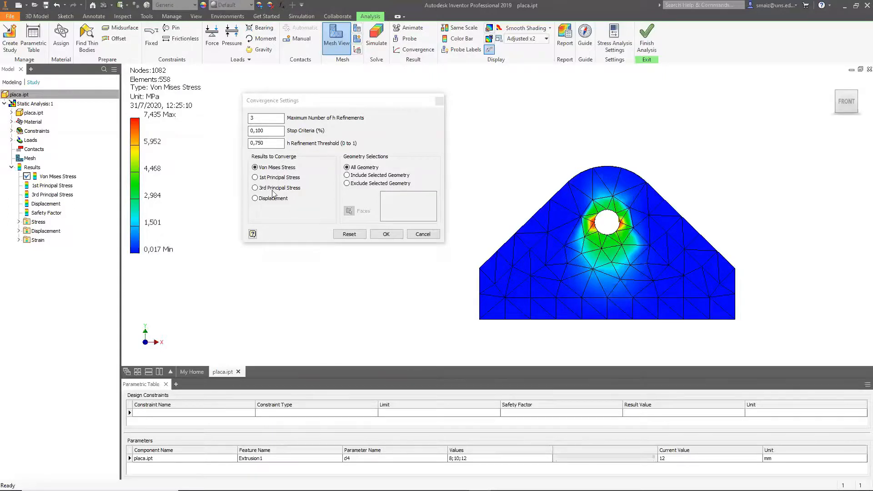
left_click(261, 144)
left_click(389, 234)
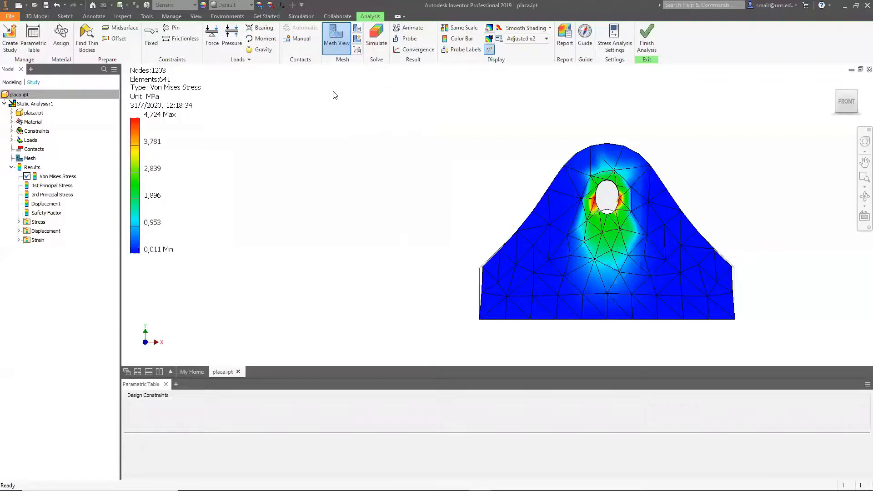
- Close the parametric table and deselect parameter d4 of placa.ipt from the study parameters
left_click(383, 46)
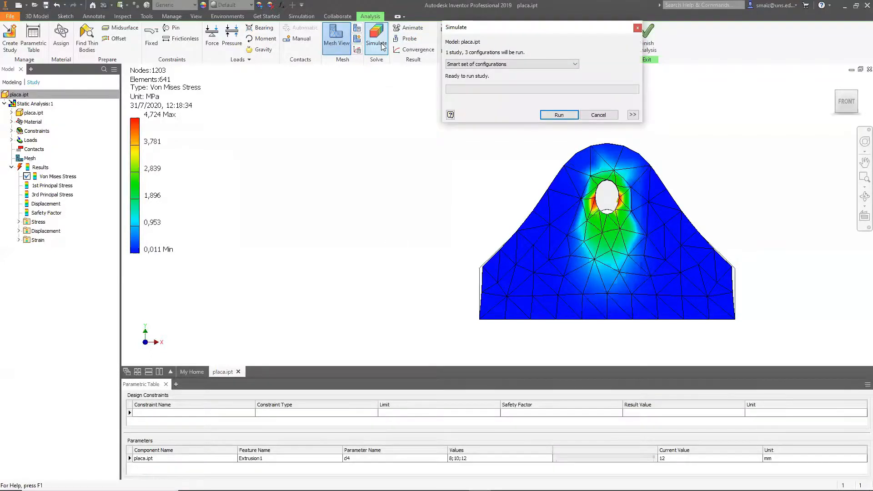
left_click(598, 114)
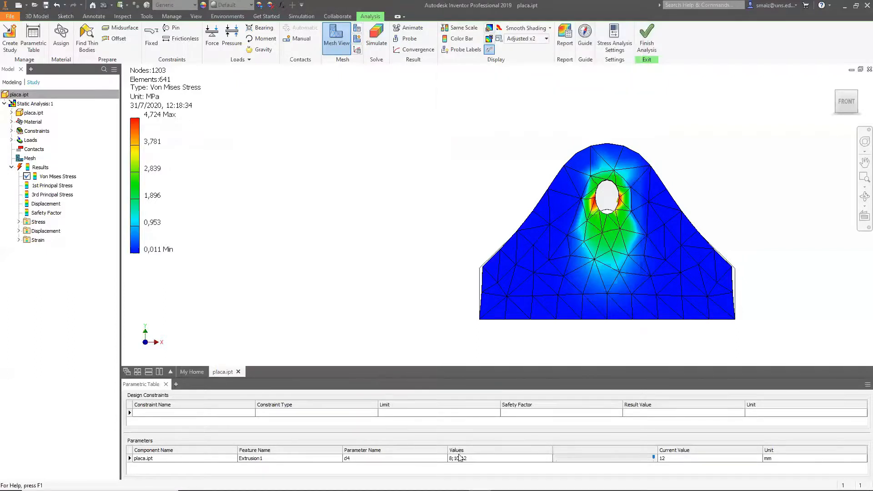
left_click(165, 384)
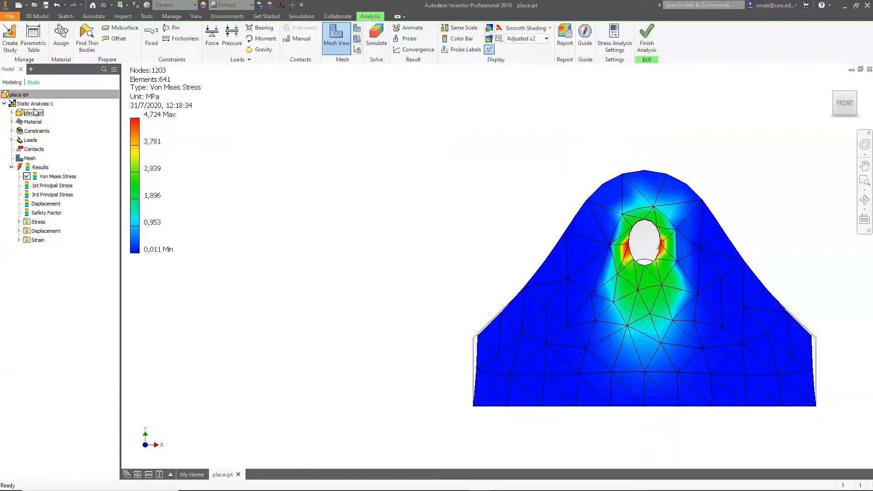
right_click(35, 114)
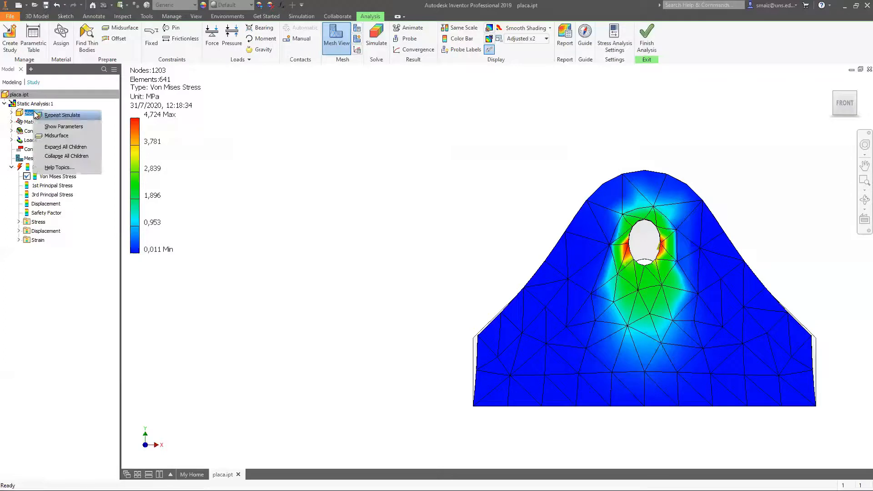
left_click(49, 127)
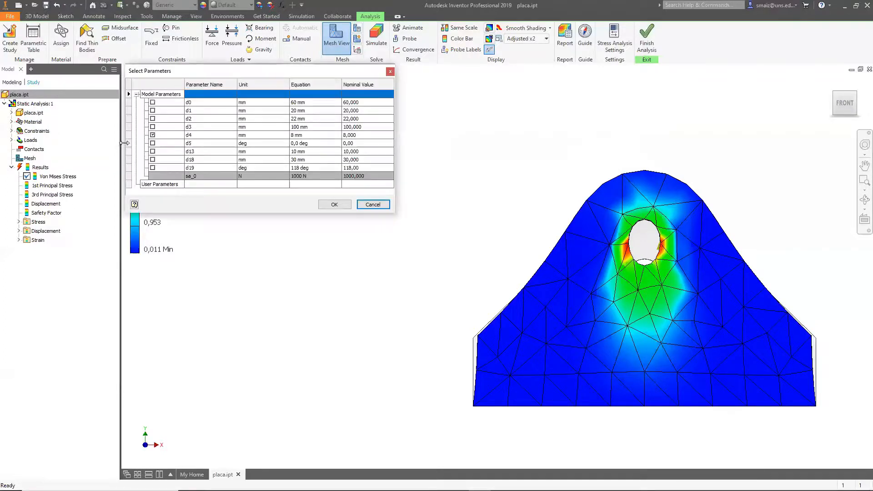
left_click(153, 136)
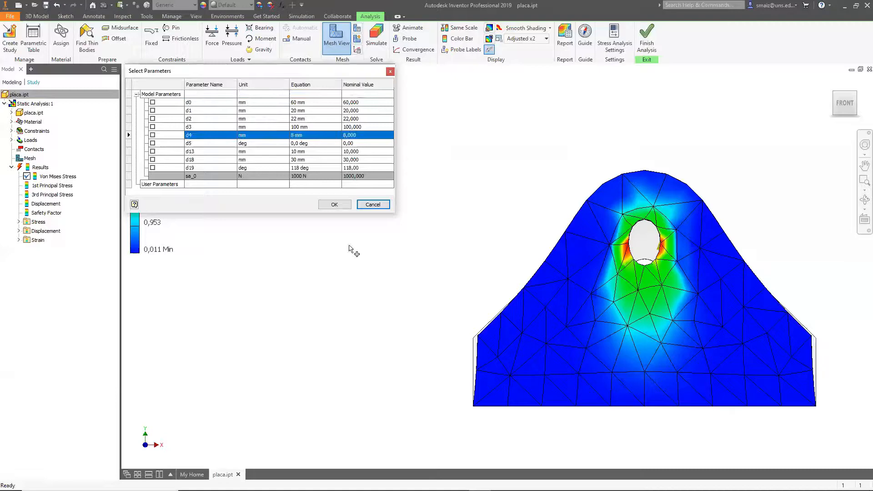
left_click(335, 205)
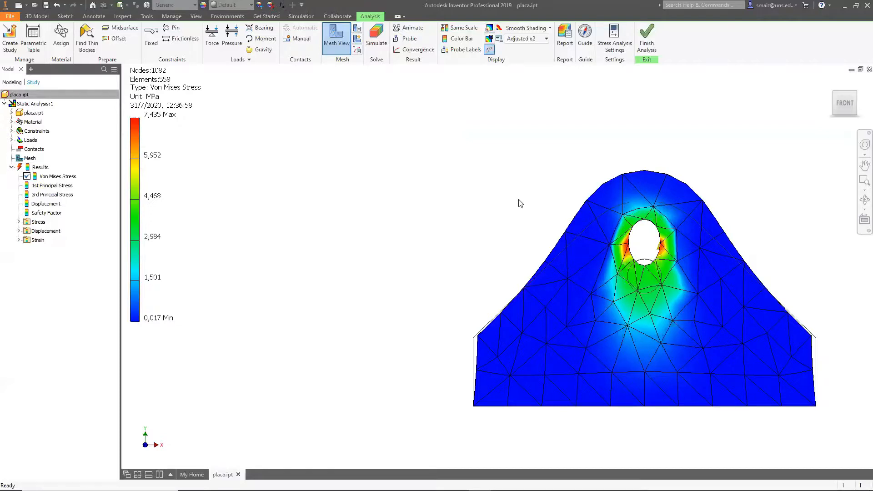
- Run the static analysis and examine the refined mesh on the hole's inner face in a corner view
left_click(384, 44)
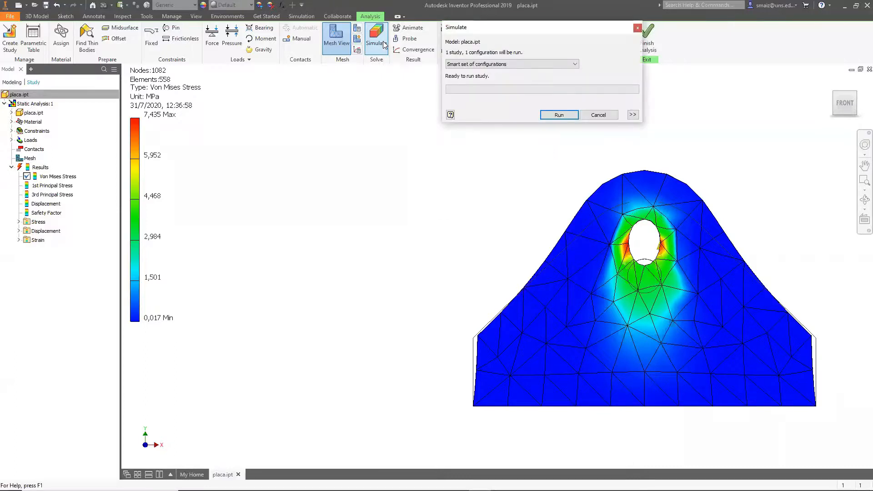
left_click(575, 117)
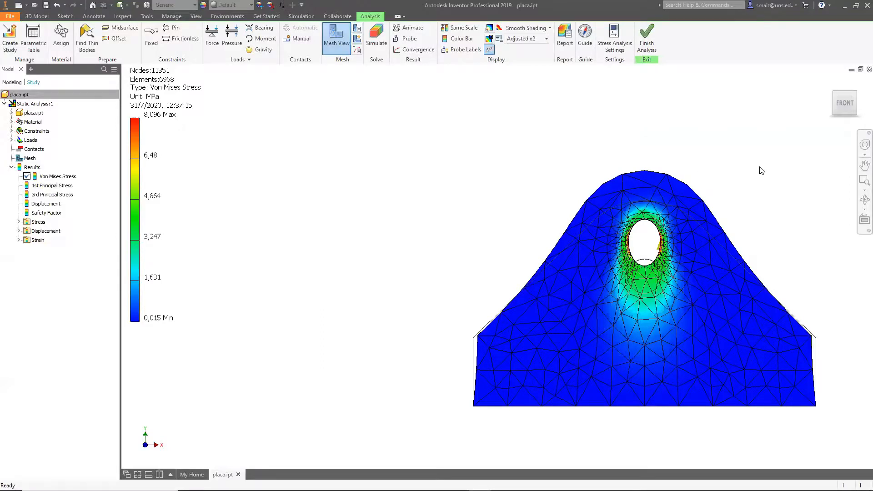
left_click(854, 95)
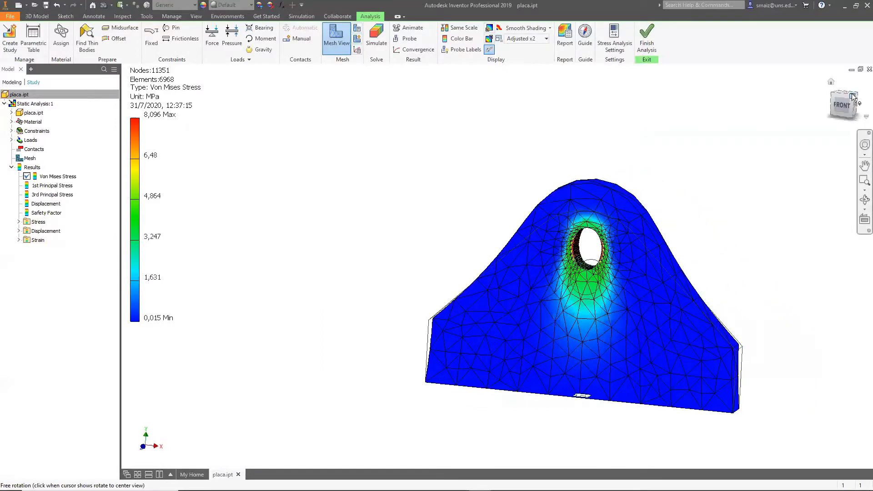
scroll(491, 240, "down", 8)
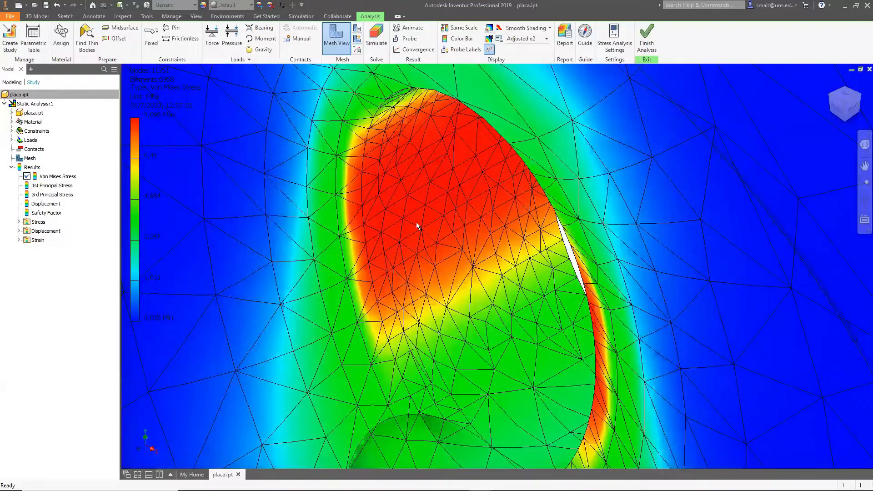
scroll(367, 164, "up", 8)
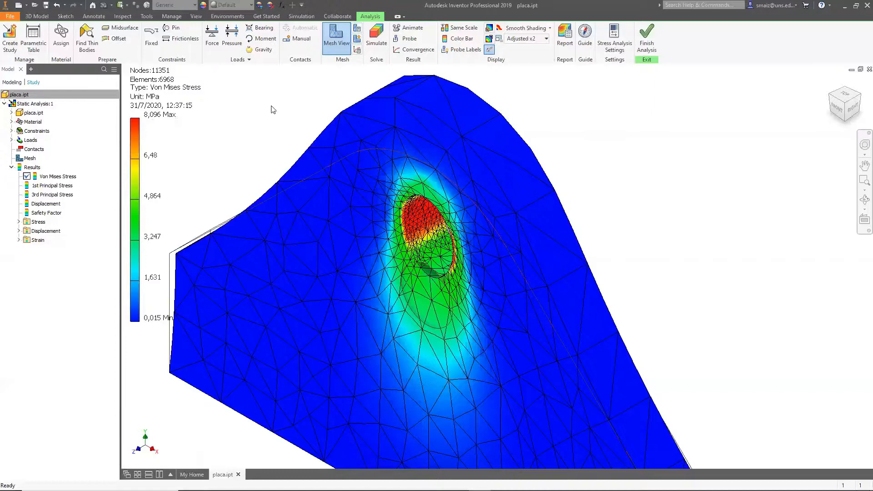
- Review the convergence plot of the Von Mises stress and close it
left_click(413, 50)
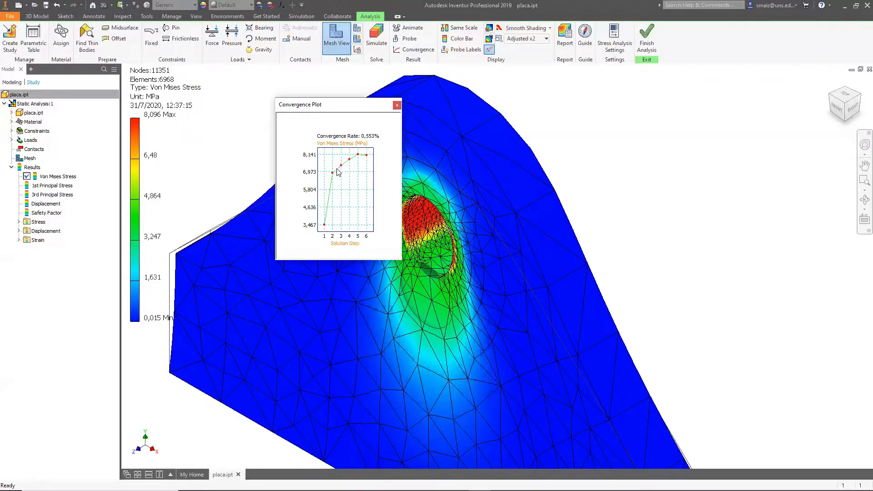
mouse_move(335, 172)
left_click(397, 105)
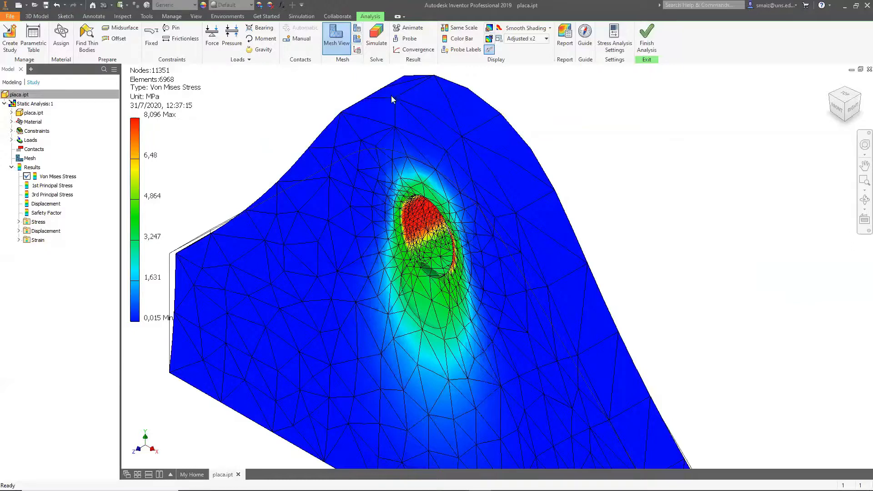
- Set the maximum number of h refinements to 6 in the convergence settings and agree to continue
left_click(357, 49)
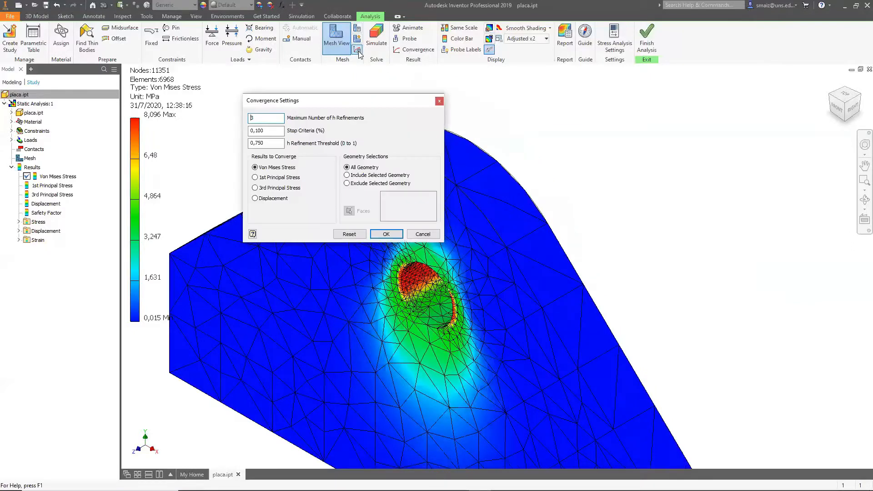
double_click(268, 120)
type("6")
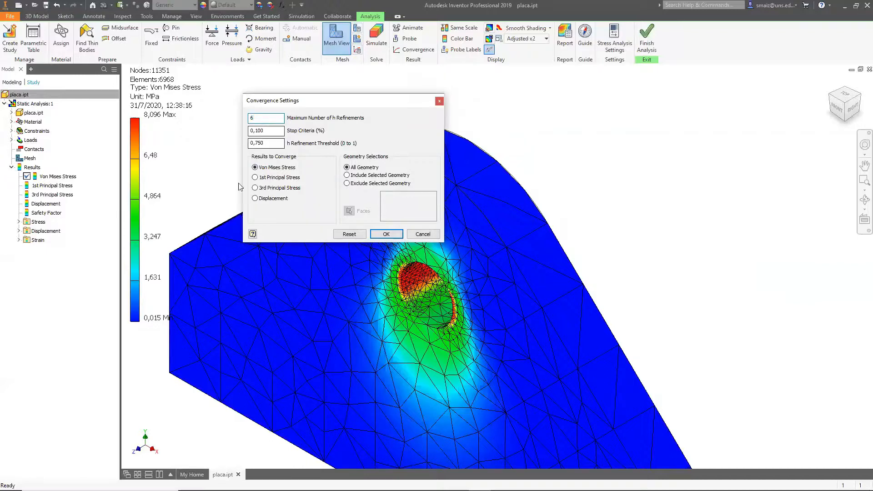
left_click(377, 233)
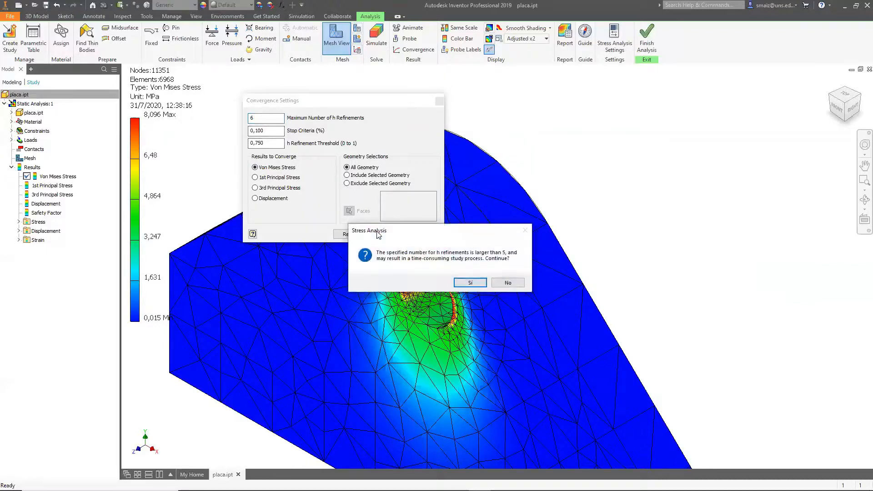
left_click(470, 283)
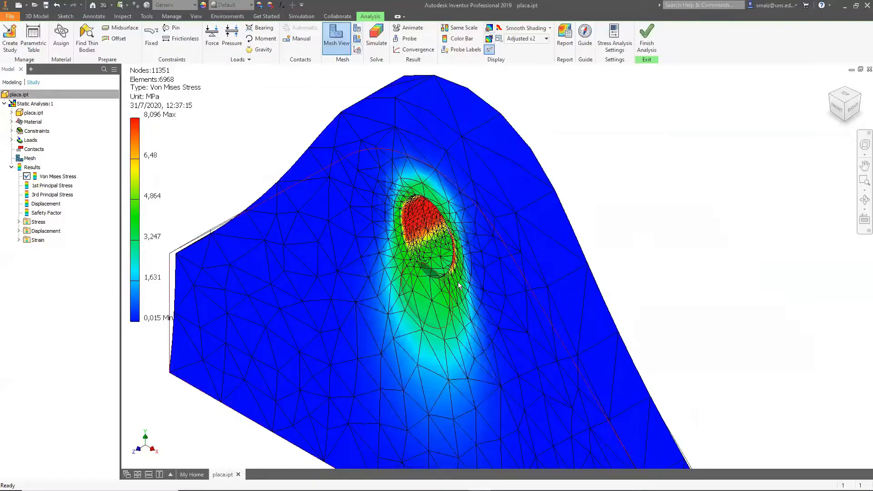
- Rerun the static analysis of placa.ipt and check its Von Mises convergence plot
left_click(375, 51)
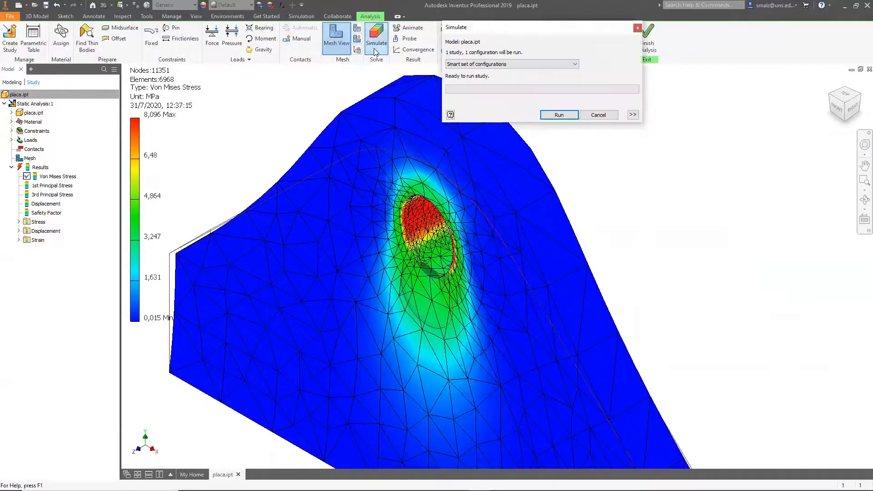
left_click(550, 116)
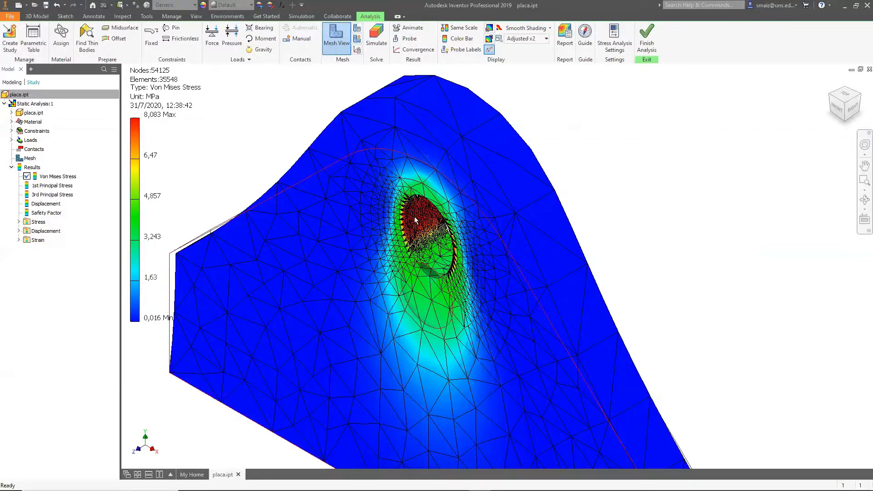
left_click(406, 51)
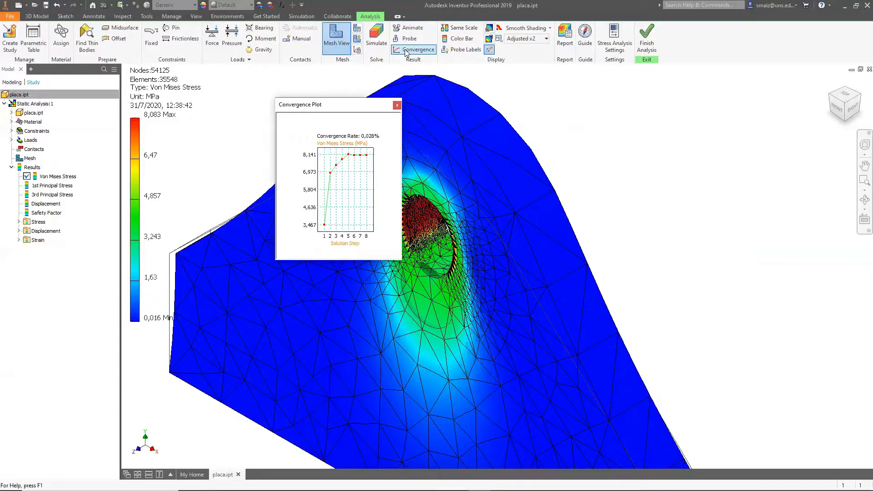
left_click(397, 105)
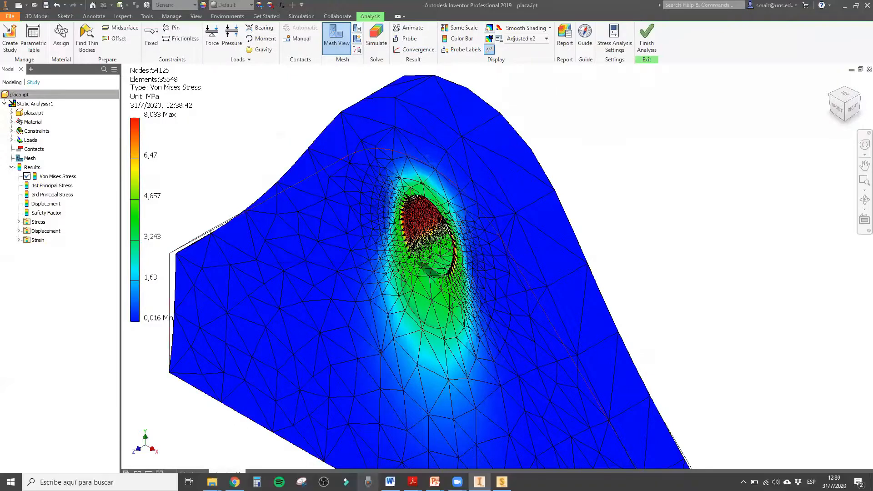
- Switch to the PowerPoint slideshow and advance from the Refinamiento h slide to the Refinamiento h-p slide
mouse_move(434, 482)
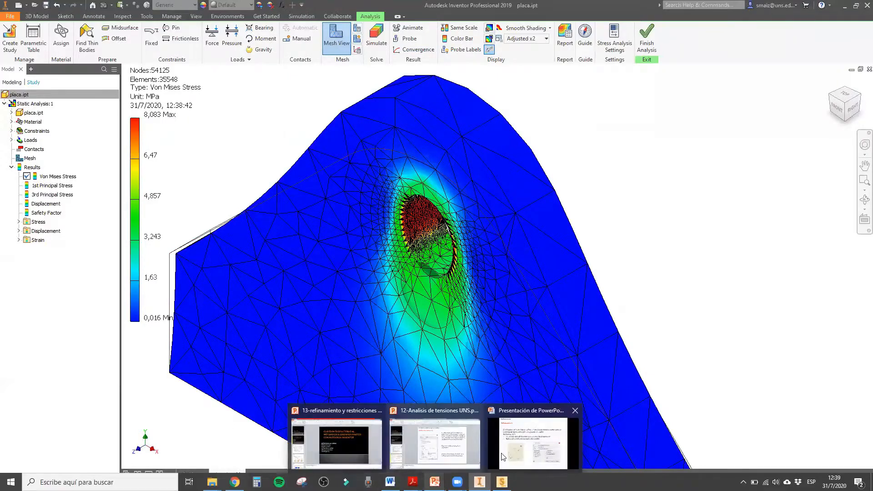
left_click(515, 448)
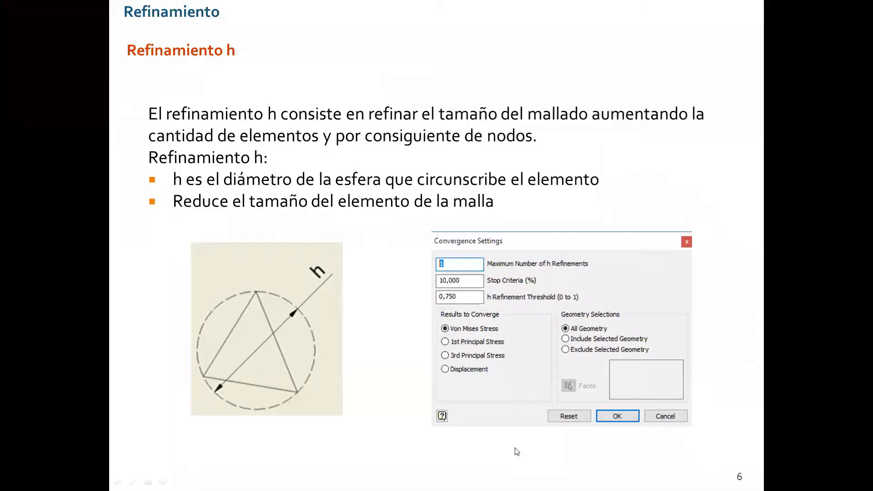
left_click(517, 452)
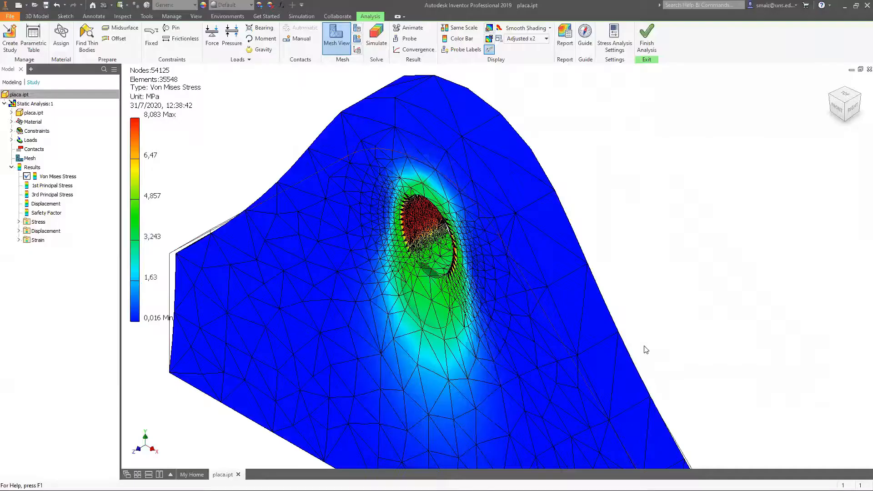
- Reopen the convergence plot in Inventor and enlarge its window in width and height to inspect the solution steps
left_click(419, 49)
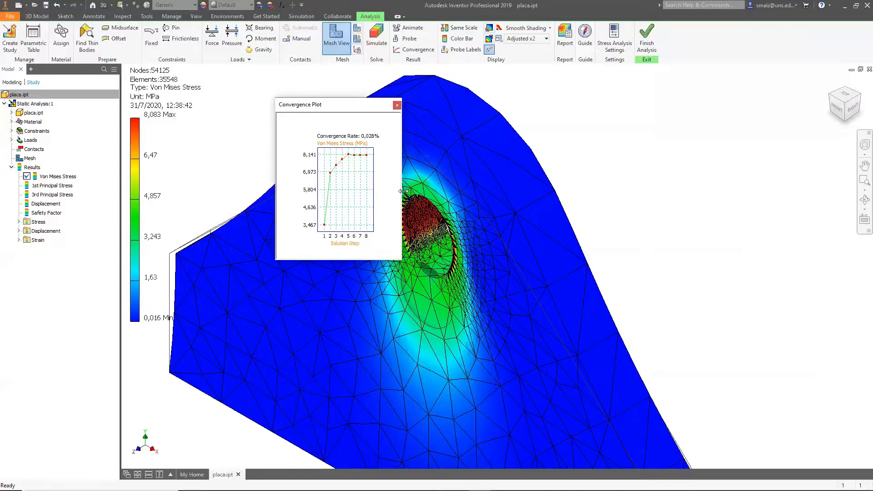
left_click_drag(403, 191, 511, 191)
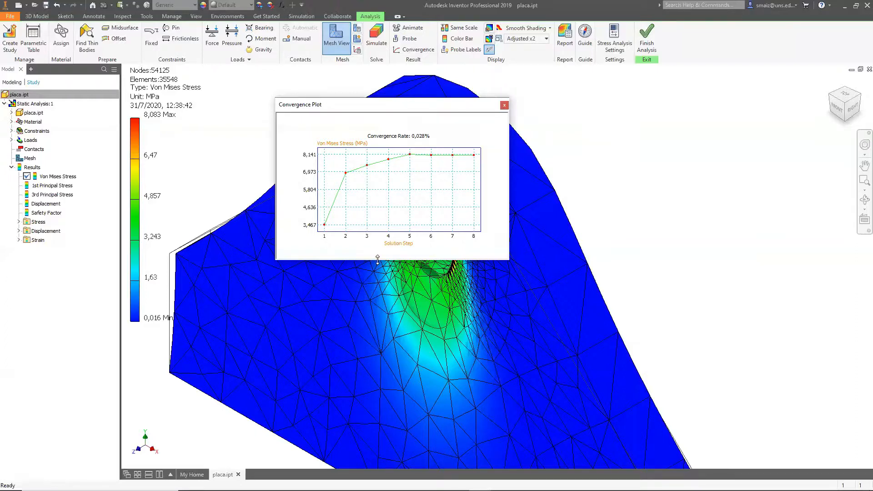
left_click_drag(378, 260, 366, 315)
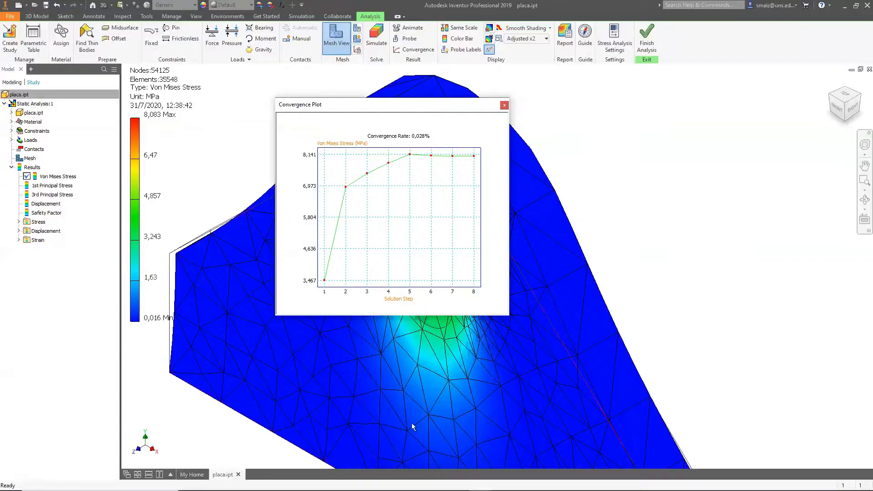
- Return to the PowerPoint slideshow and go through the Refinamiento h. Ajustes slide, revealing its explanations up to the convergence plot example
mouse_move(347, 490)
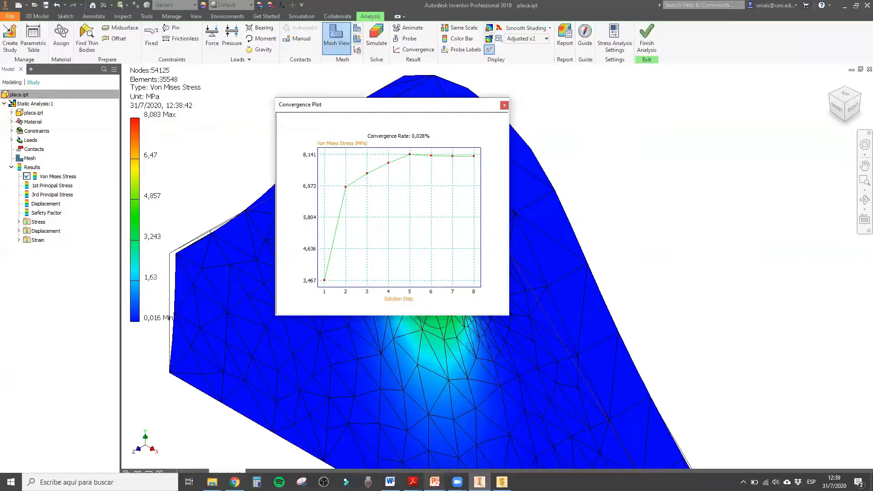
left_click(435, 482)
left_click(496, 455)
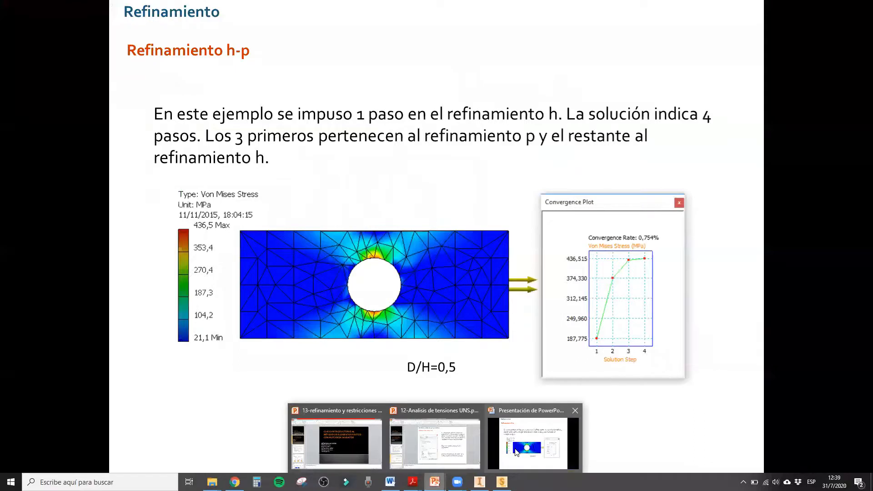
left_click(517, 453)
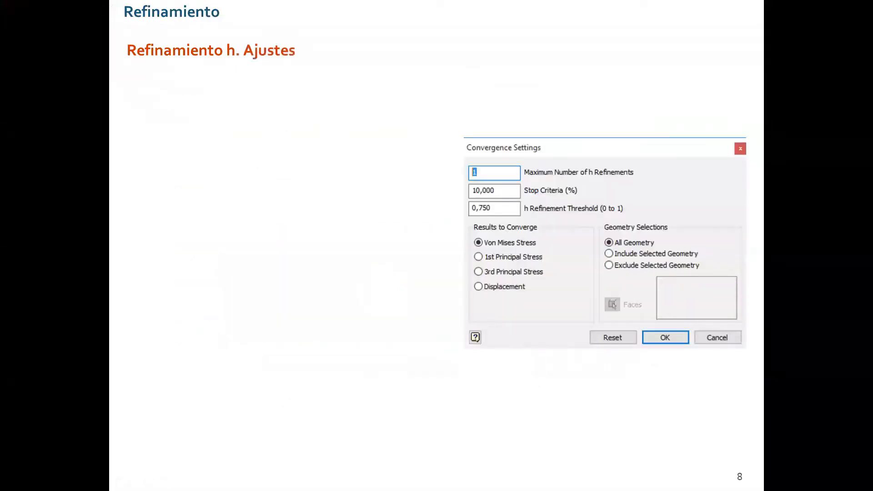
key("Right")
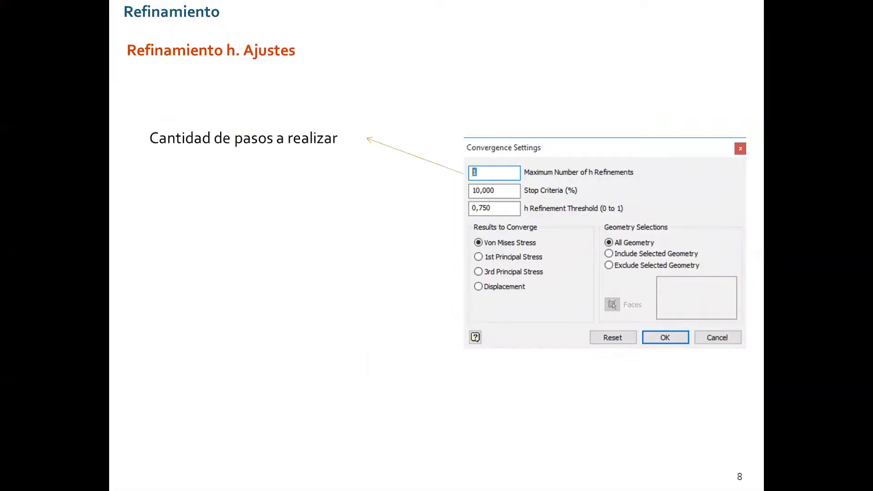
key("Right")
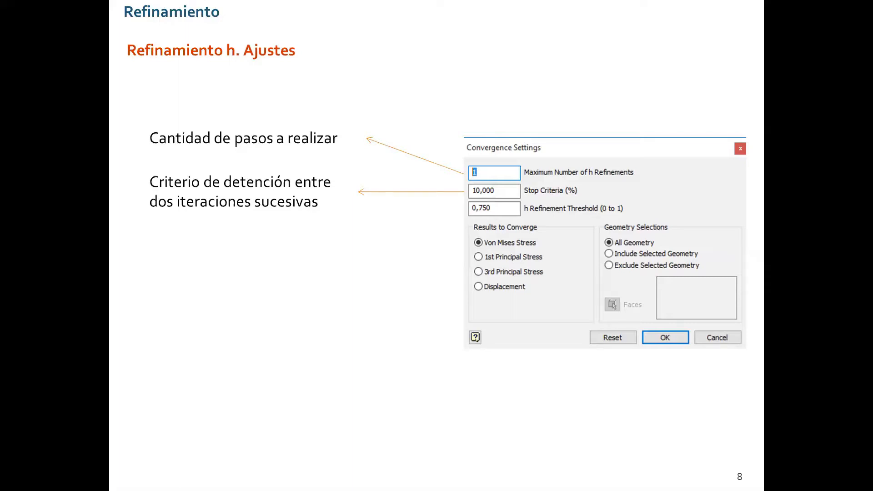
key("Right")
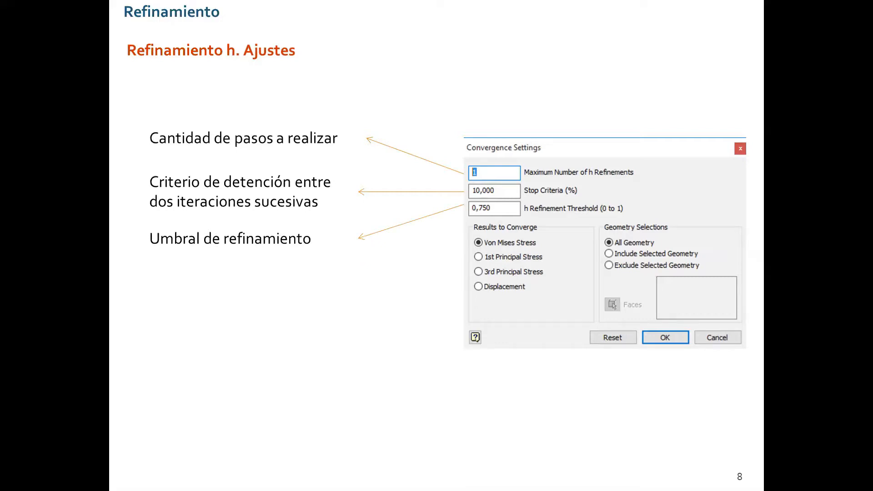
key("Right")
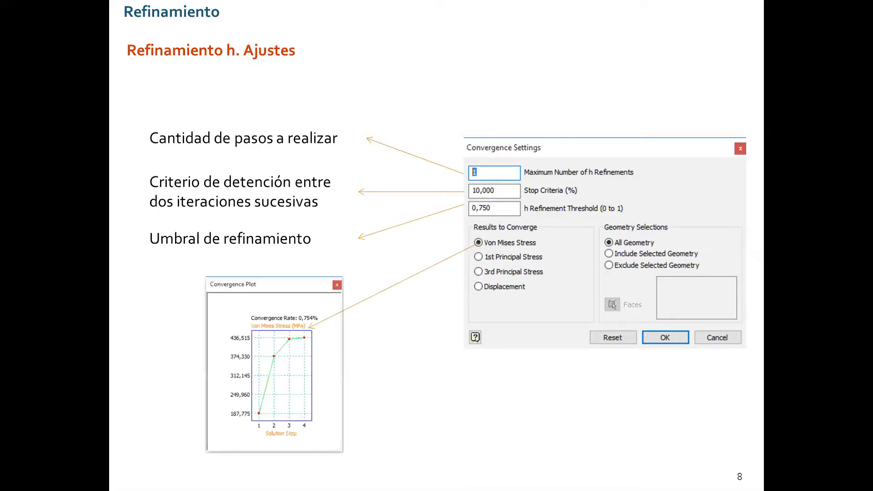